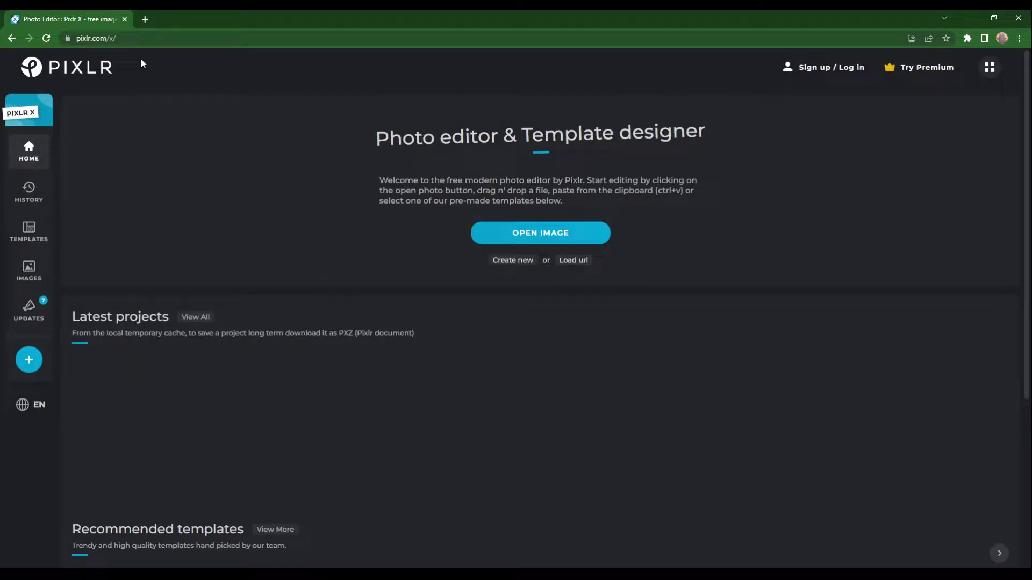
Open the empty 64 x 56 px portrait frame image and add the Sonic picture as a new layer.
left_click(553, 235)
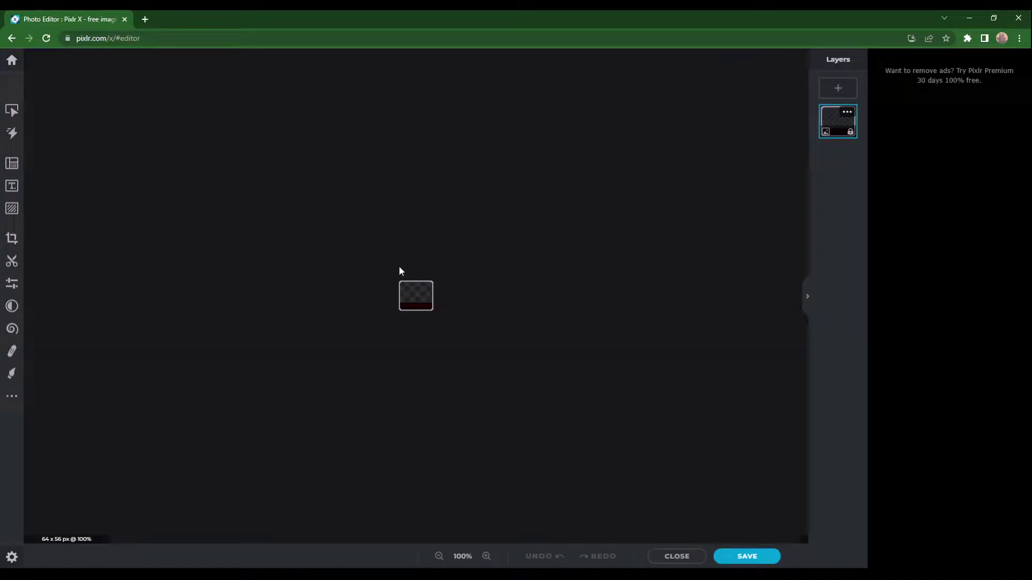
scroll(307, 321, "up", 8)
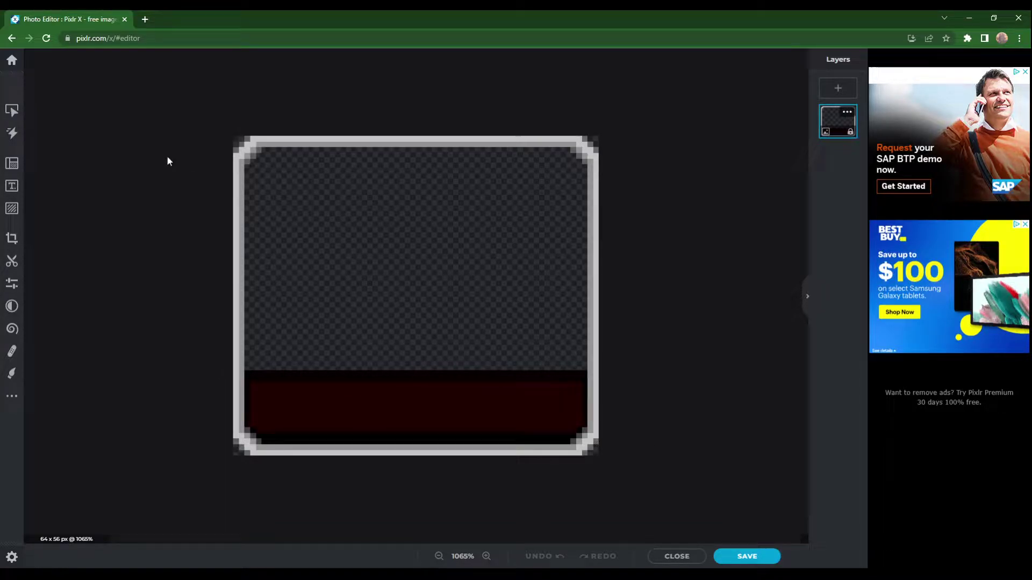
left_click(12, 209)
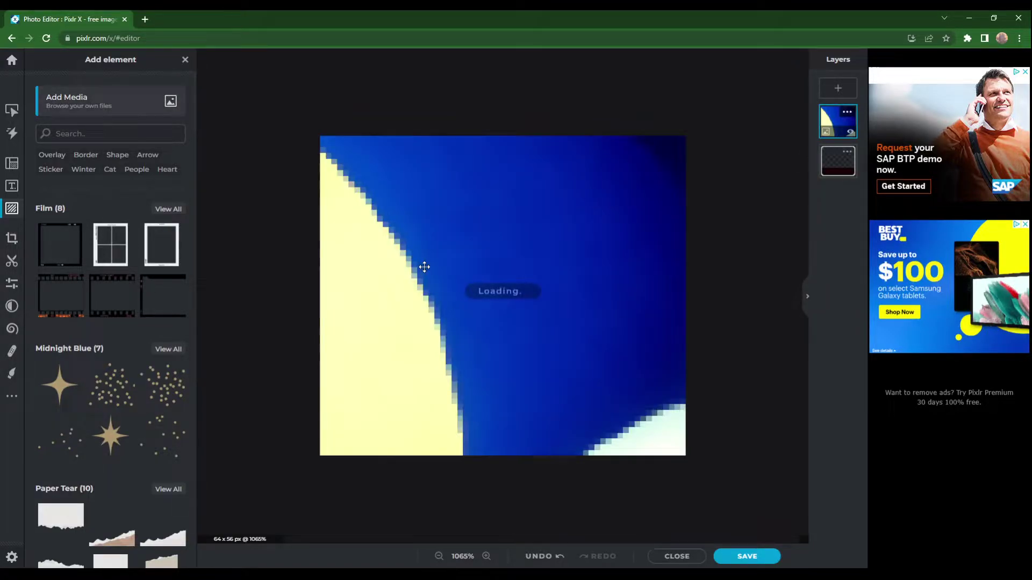
Scale the Sonic picture down to about the frame's width and position it so the head fills the frame.
scroll(454, 244, "down", 5)
scroll(640, 137, "down", 5)
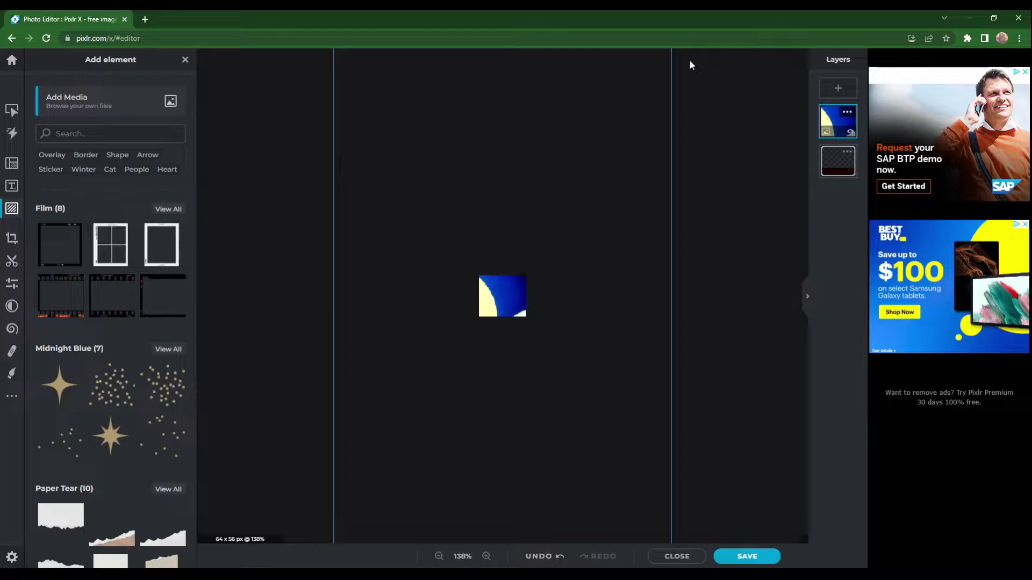
left_click_drag(639, 78, 473, 266)
left_click_drag(430, 415, 506, 328)
scroll(534, 338, "up", 3)
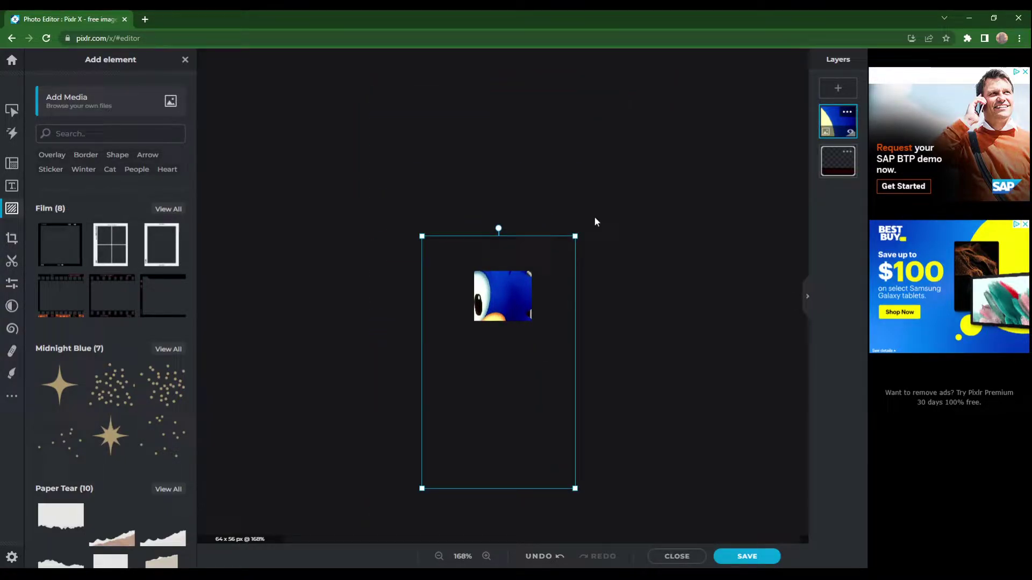
left_click_drag(575, 237, 505, 350)
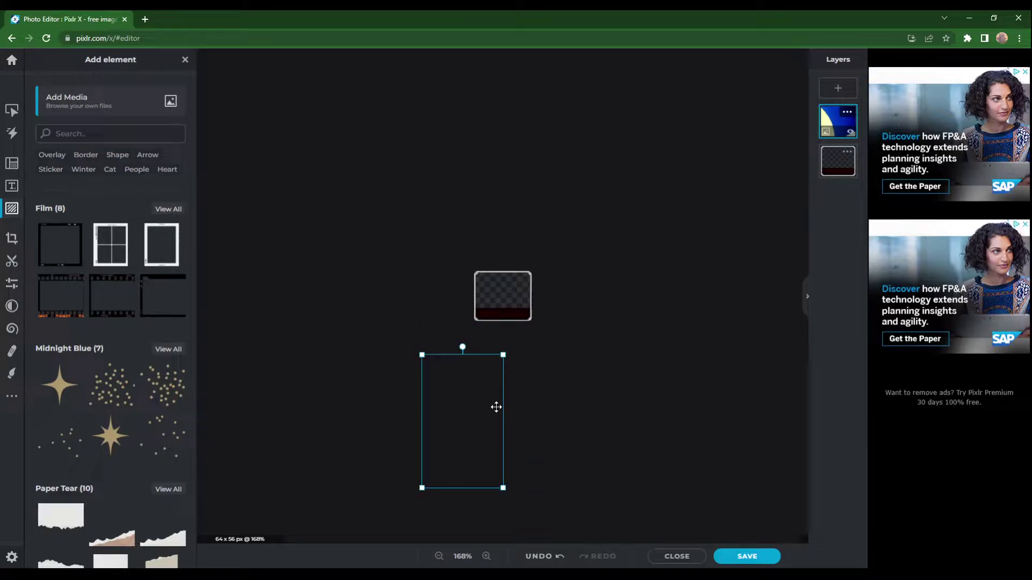
left_click_drag(495, 408, 537, 317)
left_click_drag(543, 265, 521, 303)
left_click_drag(505, 353, 518, 320)
scroll(518, 320, "up", 5)
scroll(545, 329, "up", 3)
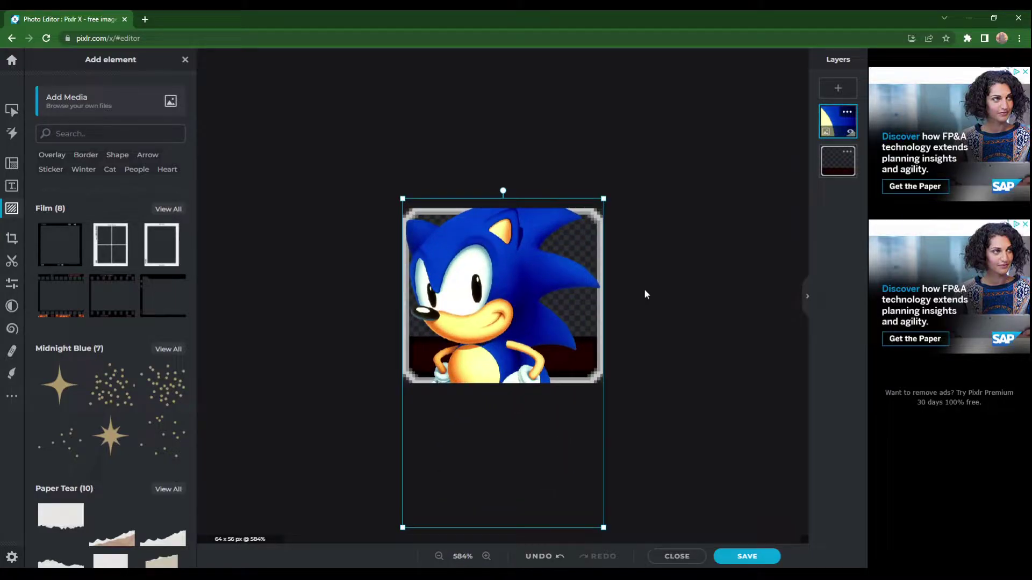
scroll(668, 218, "up", 2)
left_click_drag(534, 265, 523, 275)
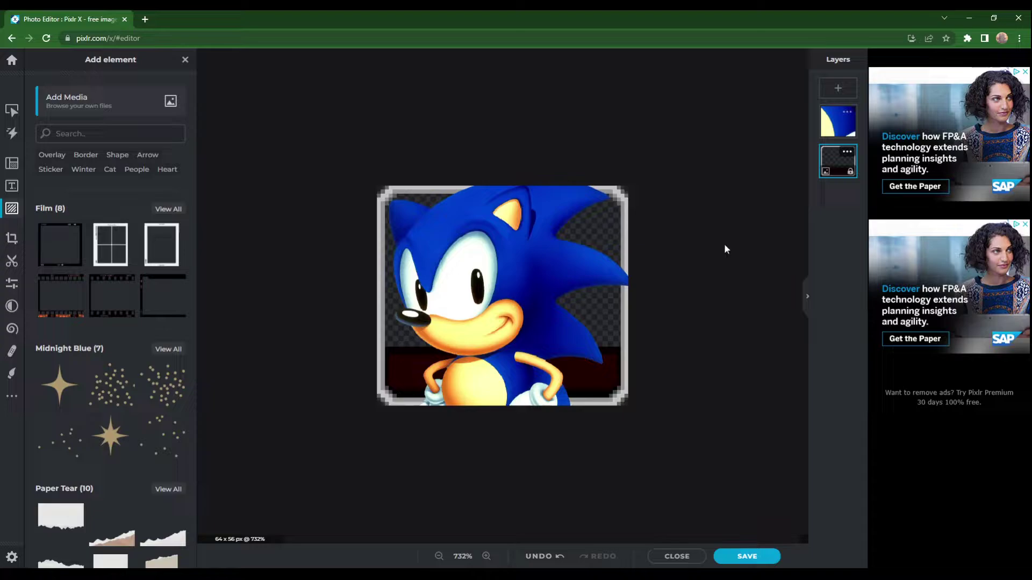
Set the eraser size to 1 px and erase the parts of Sonic that overlap the frame's upper border.
left_click(10, 374)
scroll(260, 351, "up", 1)
scroll(260, 352, "up", 1)
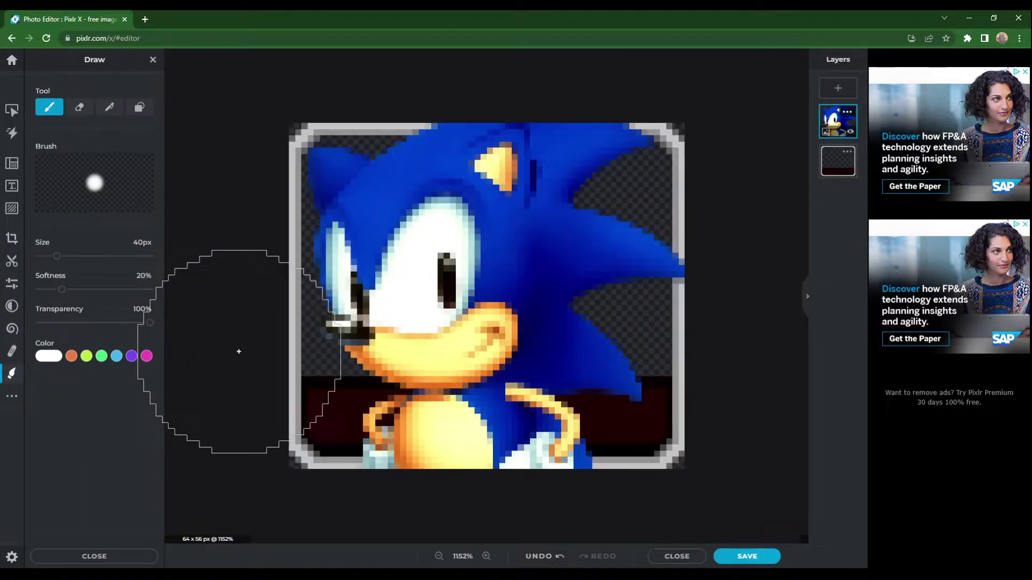
left_click(79, 107)
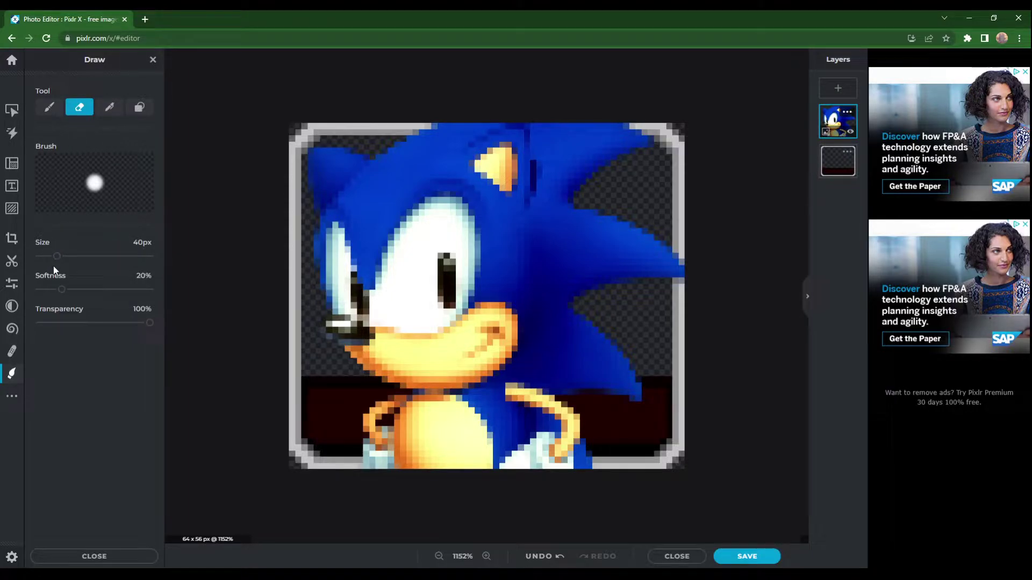
left_click_drag(56, 256, 40, 256)
mouse_move(640, 125)
left_mouse_down()
mouse_move(402, 133)
mouse_move(650, 127)
mouse_move(589, 132)
left_mouse_up()
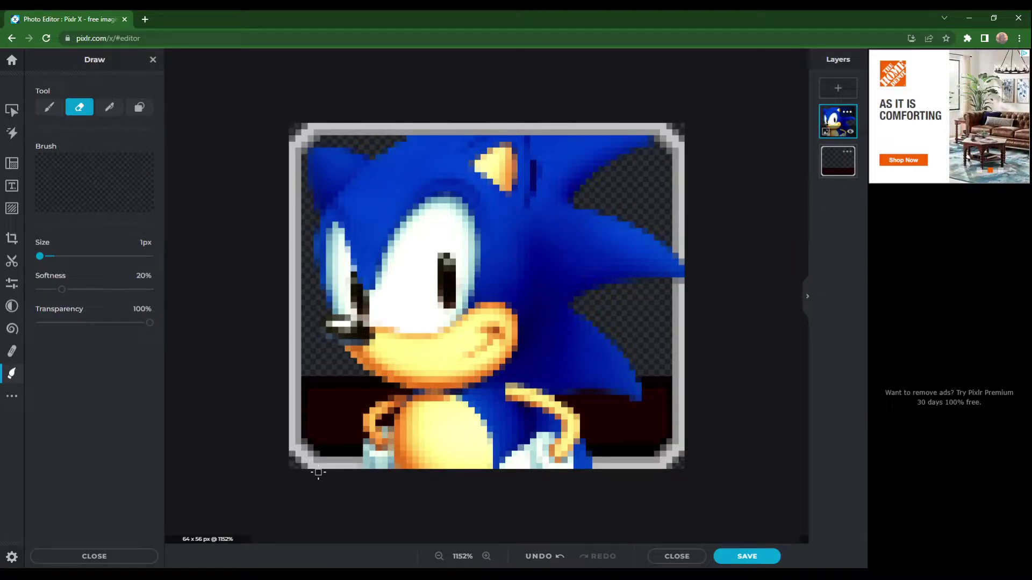
Erase the parts of Sonic covering the dark name bar and the frame's right and lower borders.
mouse_move(409, 383)
left_mouse_down()
mouse_move(648, 394)
mouse_move(649, 385)
mouse_move(370, 382)
mouse_move(454, 387)
mouse_move(394, 388)
mouse_move(439, 389)
mouse_move(380, 405)
mouse_move(532, 397)
mouse_move(398, 391)
mouse_move(515, 395)
mouse_move(415, 393)
mouse_move(481, 406)
mouse_move(521, 393)
mouse_move(644, 393)
mouse_move(524, 395)
mouse_move(551, 403)
mouse_move(530, 393)
left_mouse_up()
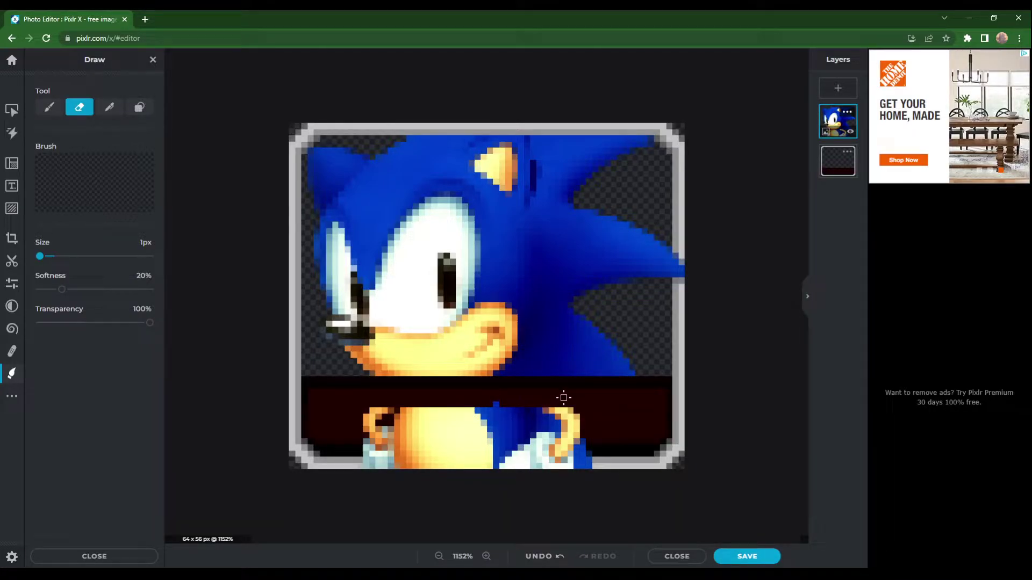
left_click_drag(682, 253, 680, 286)
mouse_move(604, 424)
left_mouse_down()
mouse_move(510, 419)
mouse_move(557, 418)
mouse_move(504, 399)
mouse_move(468, 413)
mouse_move(526, 413)
mouse_move(448, 424)
mouse_move(472, 409)
mouse_move(454, 403)
mouse_move(463, 410)
mouse_move(439, 416)
mouse_move(451, 417)
mouse_move(412, 424)
mouse_move(454, 440)
mouse_move(609, 418)
mouse_move(616, 428)
mouse_move(563, 446)
mouse_move(480, 454)
mouse_move(586, 456)
left_mouse_up()
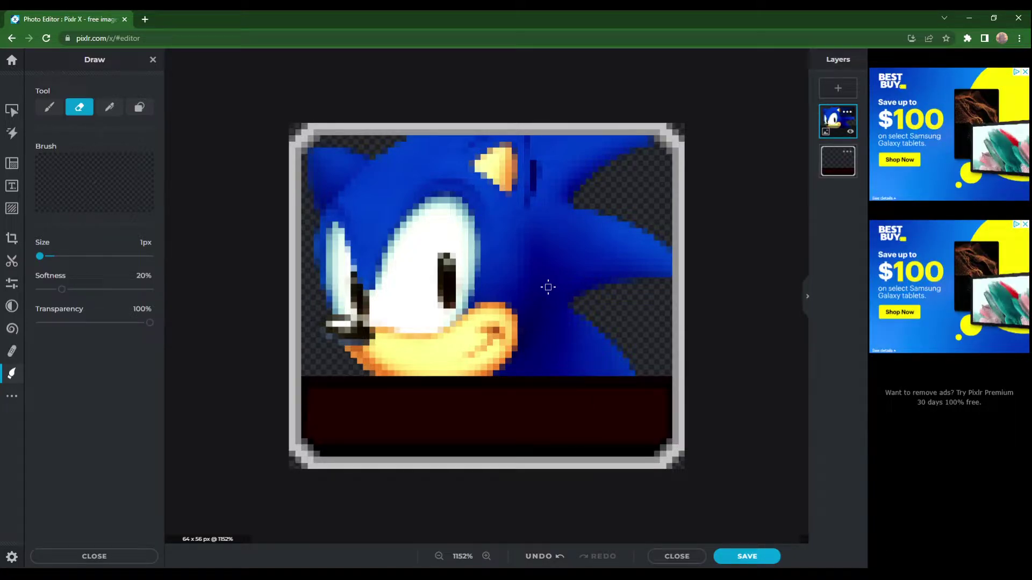
Place the letters S and O from MeleeText.png on the name bar, erasing the surrounding characters.
left_click(12, 208)
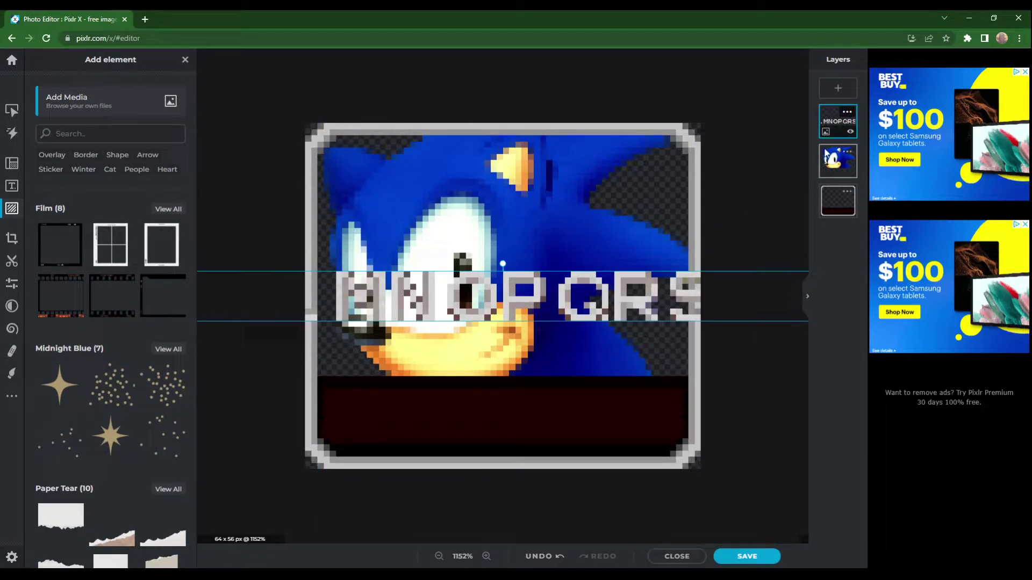
left_click_drag(490, 306, 361, 331)
scroll(711, 330, "down", 4)
scroll(362, 332, "up", 6)
mouse_move(536, 408)
left_mouse_down()
mouse_move(509, 468)
mouse_move(331, 494)
mouse_move(535, 495)
left_mouse_up()
left_click(16, 372)
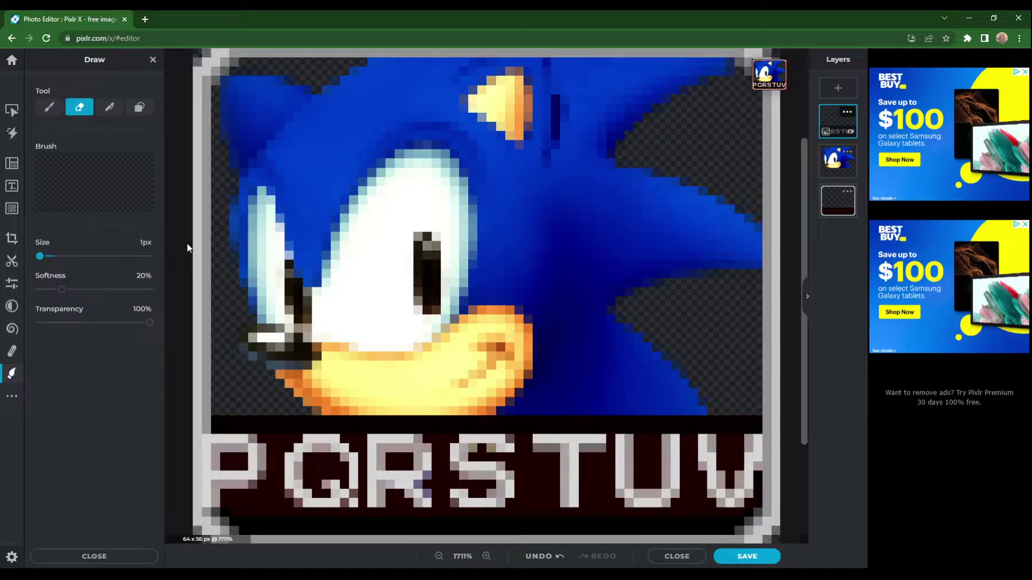
mouse_move(564, 424)
left_mouse_down()
mouse_move(540, 451)
mouse_move(557, 446)
mouse_move(576, 504)
mouse_move(568, 489)
mouse_move(599, 419)
mouse_move(643, 444)
mouse_move(683, 448)
mouse_move(696, 437)
mouse_move(695, 454)
mouse_move(753, 461)
mouse_move(713, 460)
mouse_move(721, 488)
mouse_move(744, 504)
mouse_move(680, 503)
mouse_move(596, 477)
mouse_move(659, 479)
mouse_move(665, 467)
mouse_move(578, 454)
left_mouse_up()
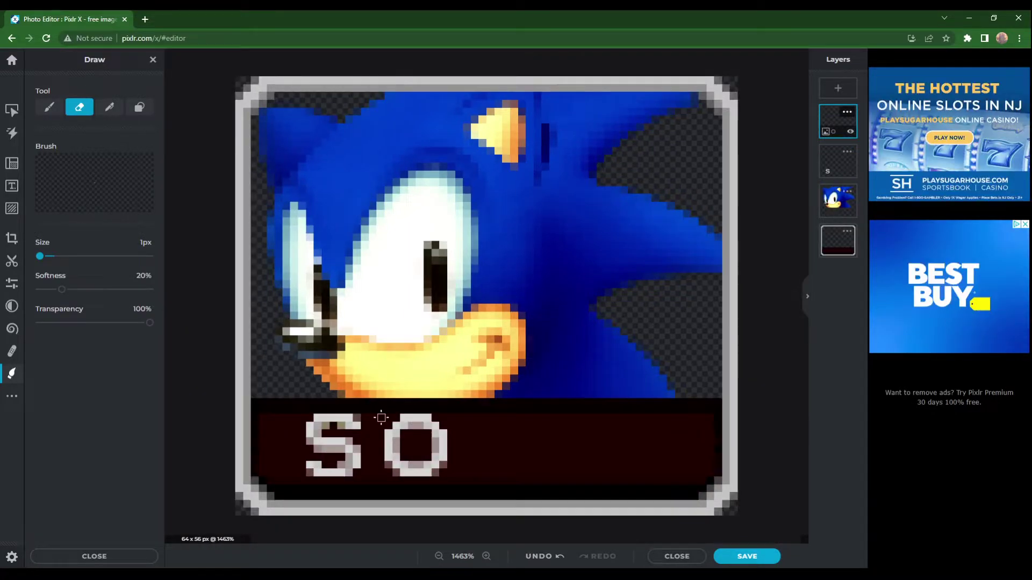
Add MeleeText.png again for the letters N, I and C, erase the unwanted characters and complete SONIC on the name bar.
left_click(12, 208)
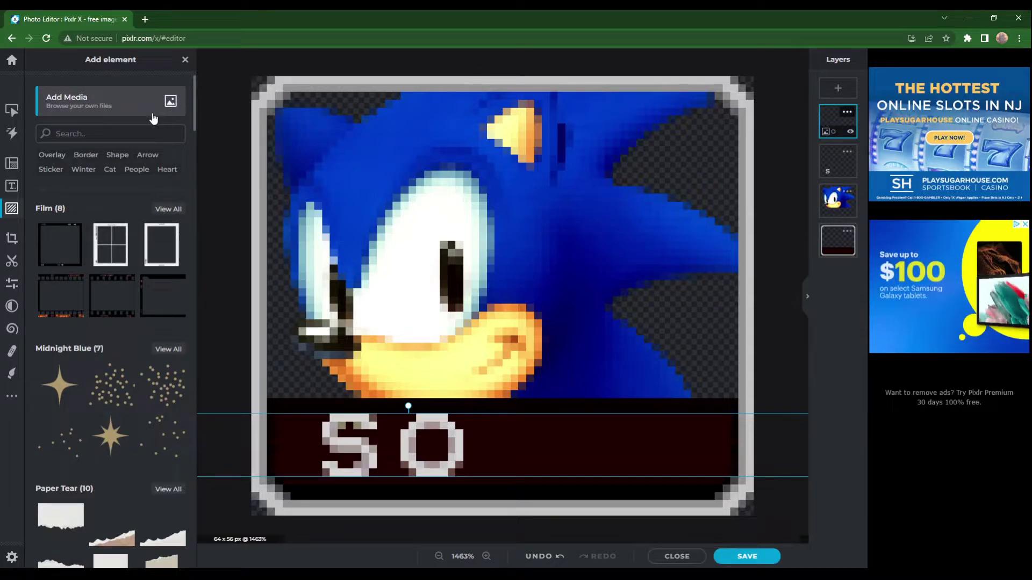
left_click(129, 109)
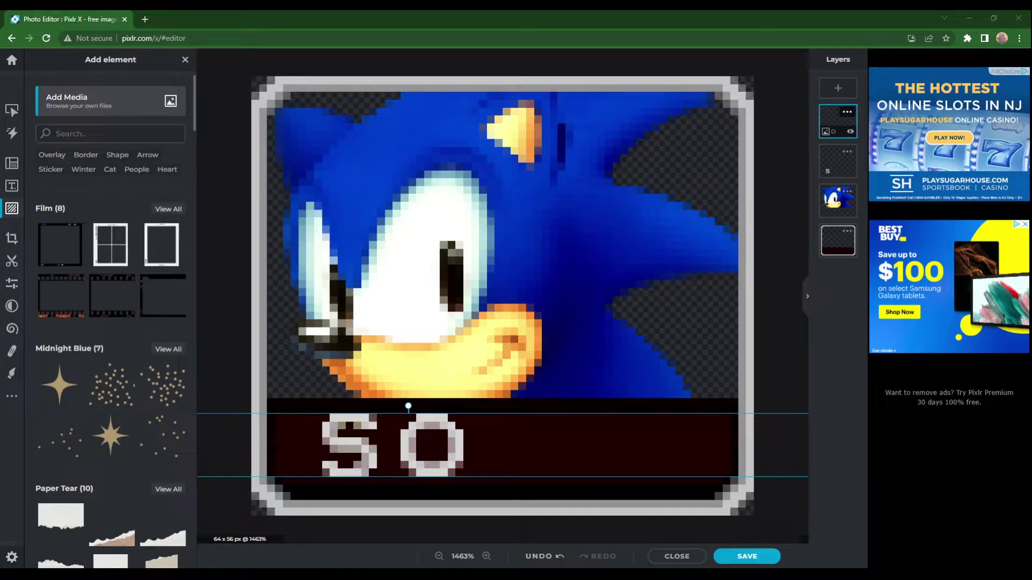
key("Return")
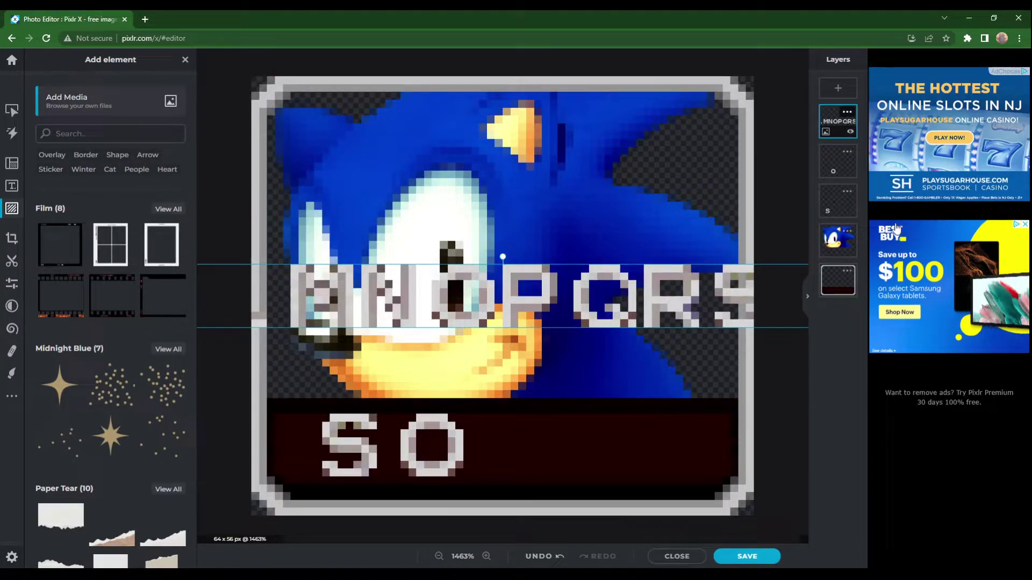
left_click_drag(508, 311, 930, 327)
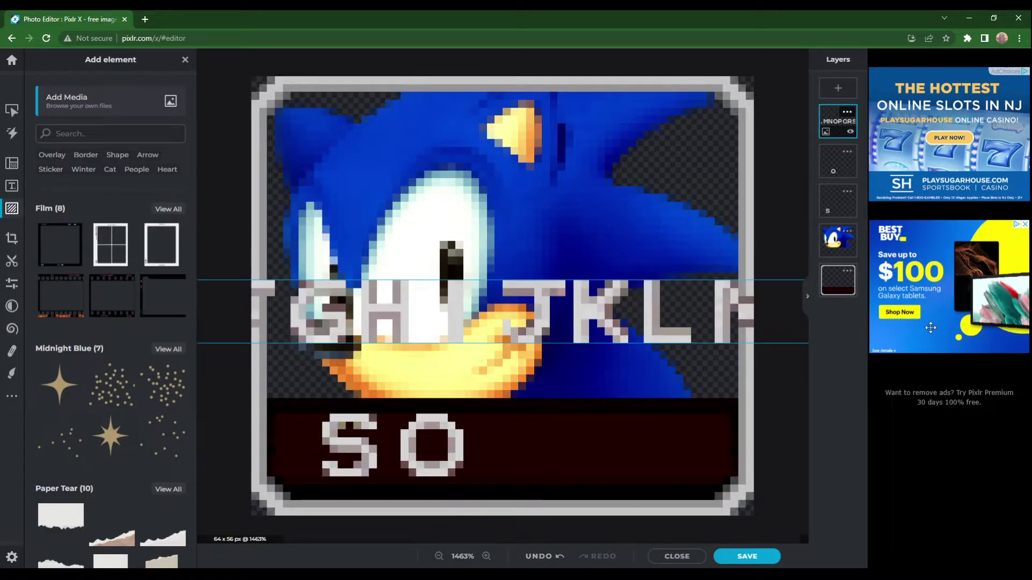
left_click_drag(404, 322, 197, 290)
left_click_drag(627, 300, 581, 362)
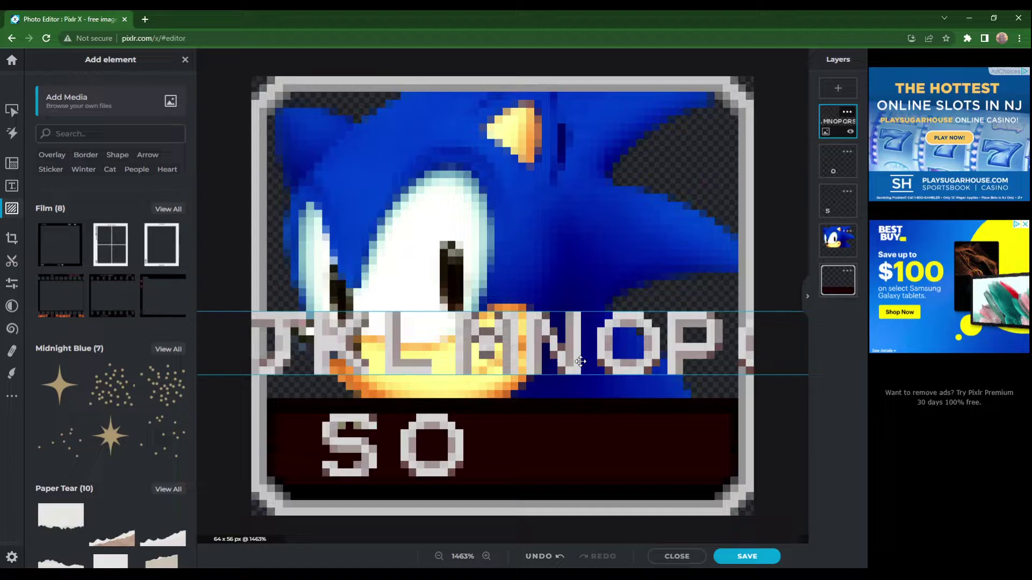
left_click(11, 373)
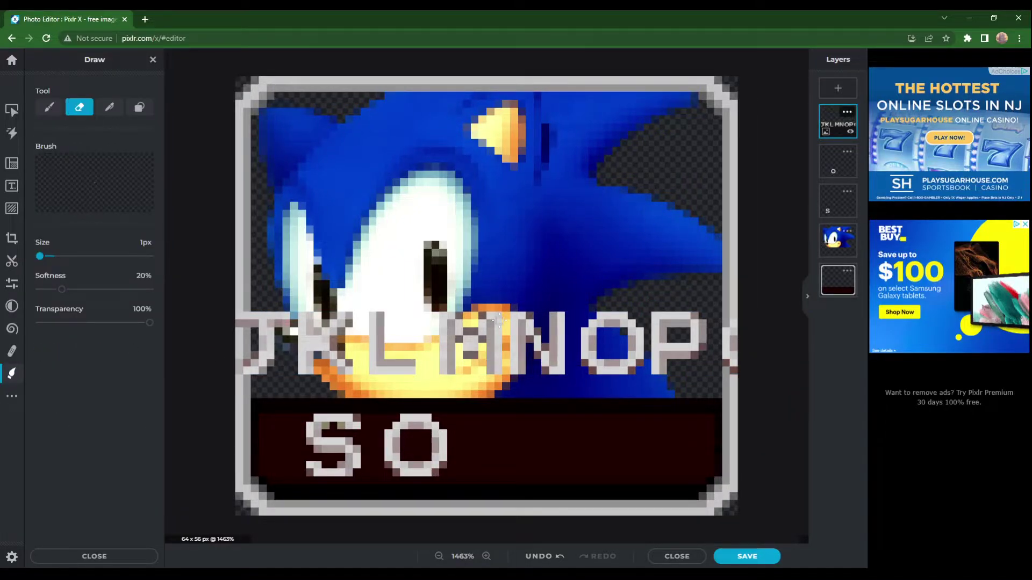
mouse_move(499, 320)
left_mouse_down()
mouse_move(496, 353)
mouse_move(490, 304)
mouse_move(480, 360)
mouse_move(490, 356)
mouse_move(493, 378)
mouse_move(477, 318)
mouse_move(477, 348)
mouse_move(459, 333)
mouse_move(463, 355)
mouse_move(457, 315)
mouse_move(442, 381)
mouse_move(446, 322)
left_mouse_up()
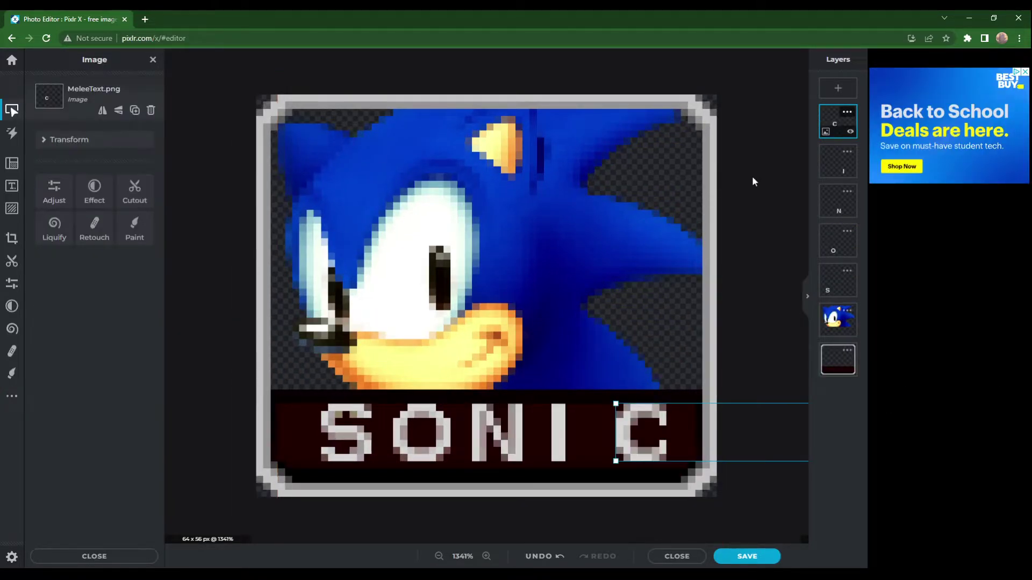
Nudge the letter I slightly to the right to even out the spacing between N and C.
left_click(751, 179)
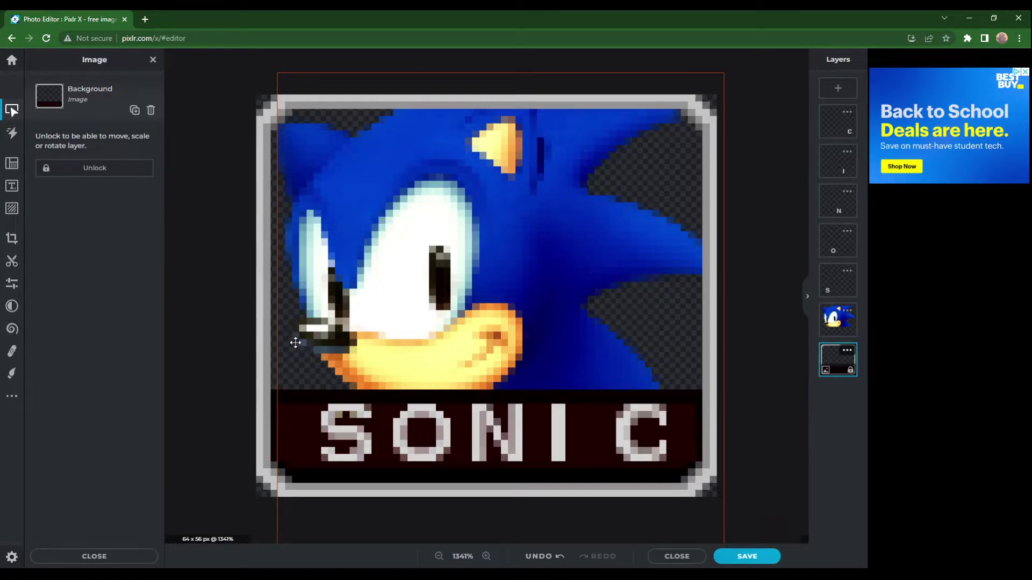
left_click(565, 437)
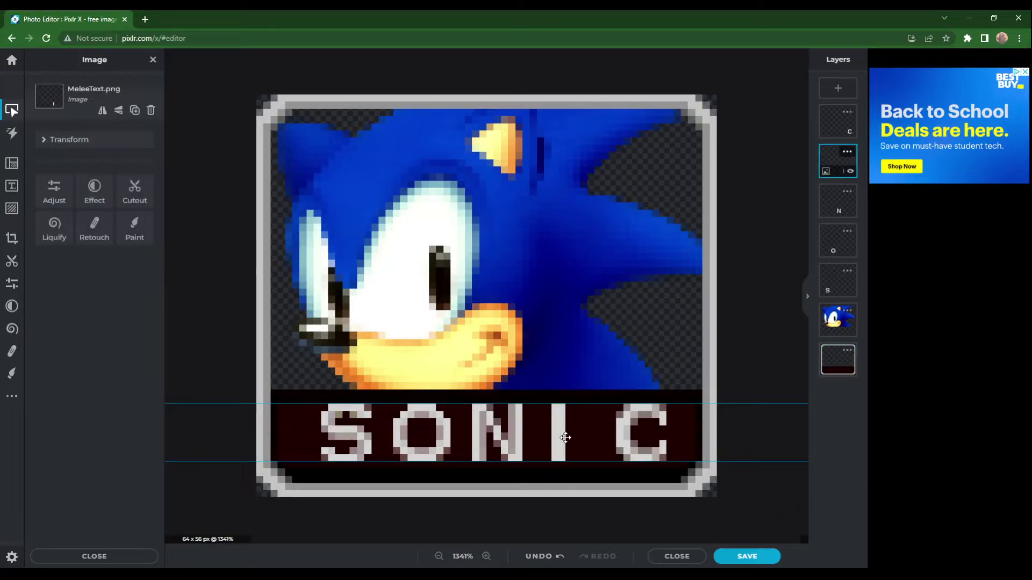
left_click_drag(561, 427, 567, 427)
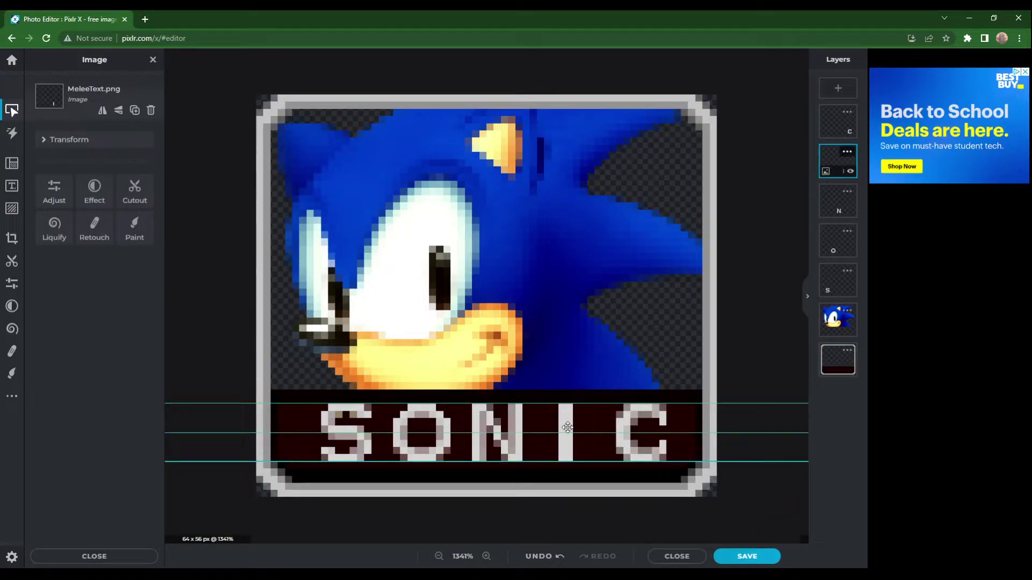
left_click(641, 425)
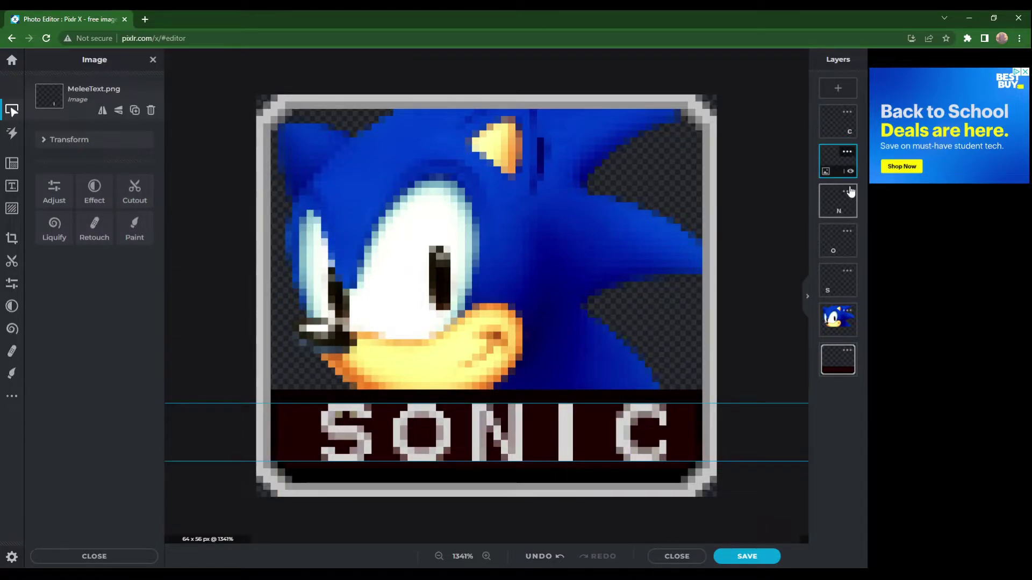
left_click(838, 198)
left_click(571, 422)
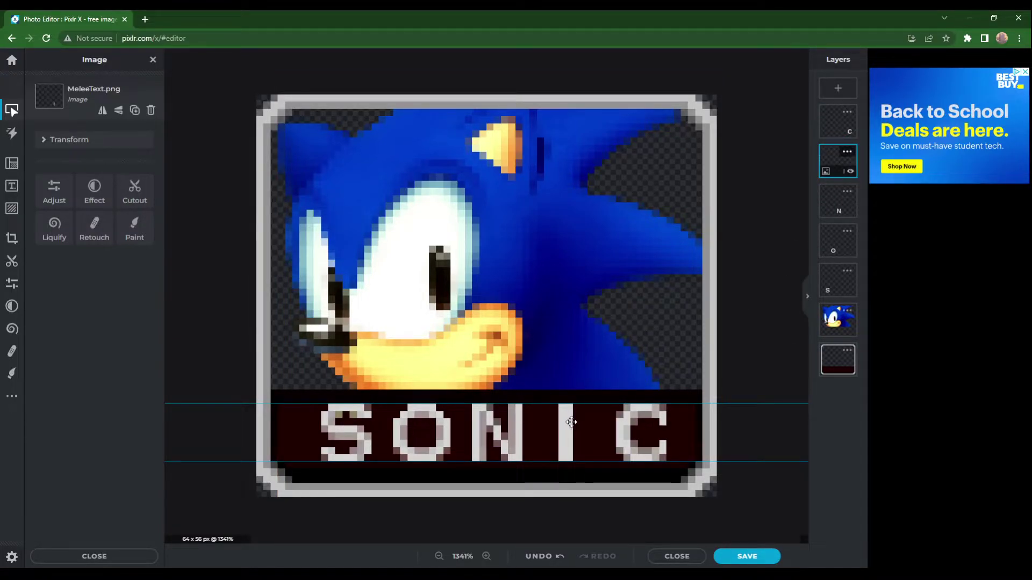
mouse_move(566, 424)
left_mouse_down()
mouse_move(580, 424)
mouse_move(566, 424)
left_mouse_up()
Bring the I layer above the C layer and try to nudge the letter I.
left_click_drag(834, 163, 832, 117)
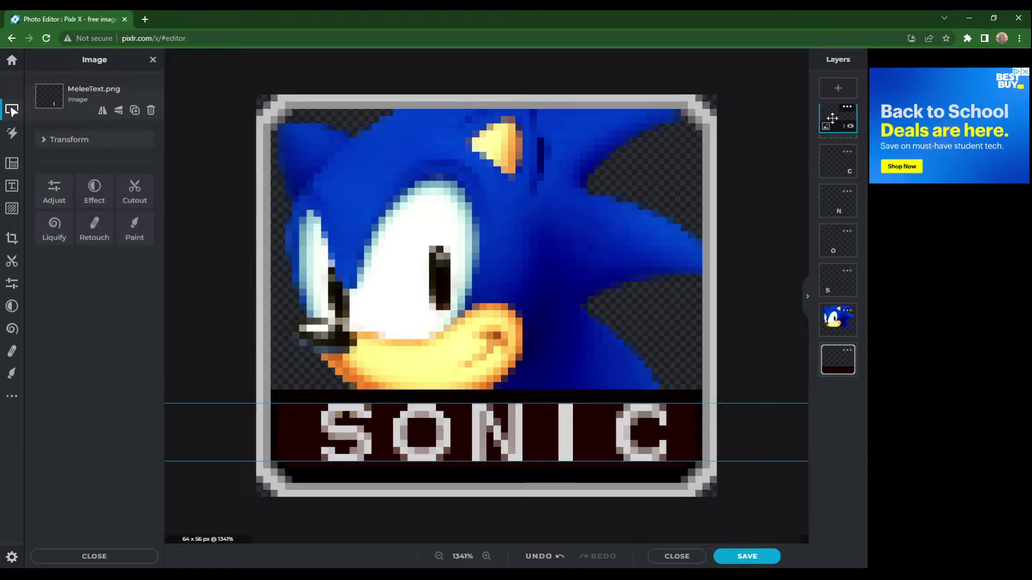
mouse_move(560, 451)
left_mouse_down()
mouse_move(567, 444)
mouse_move(557, 442)
left_mouse_up()
scroll(702, 364, "down", 5)
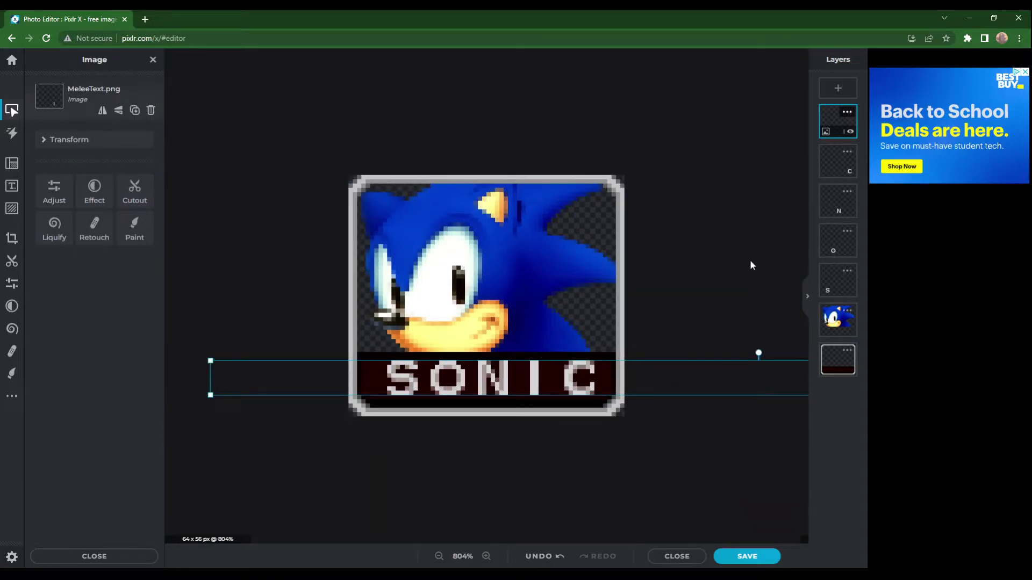
Move the C layer to the top of the layer stack and nudge the letter C slightly left towards the I.
left_click_drag(837, 164, 837, 122)
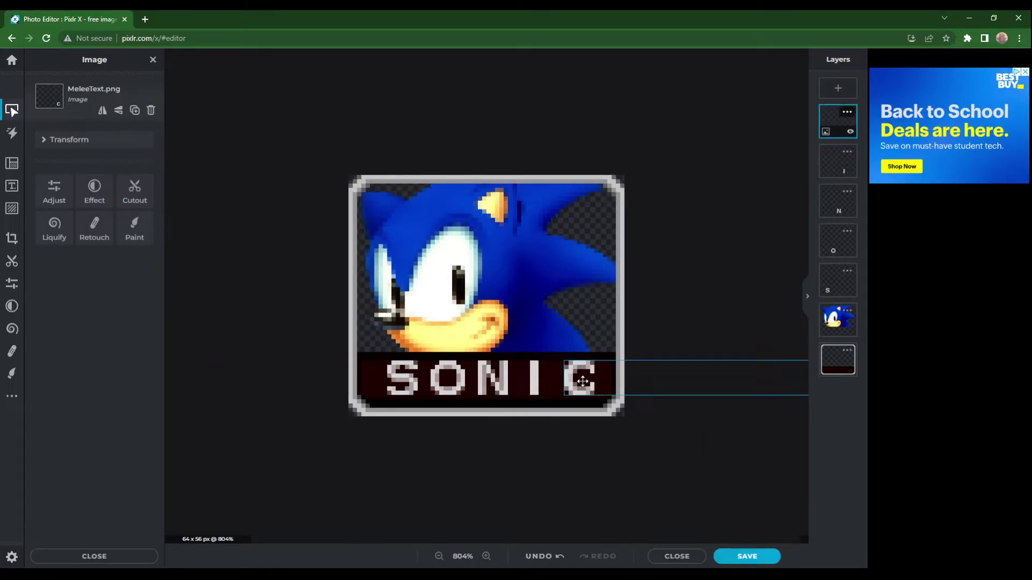
left_click_drag(581, 381, 578, 379)
left_click(710, 202)
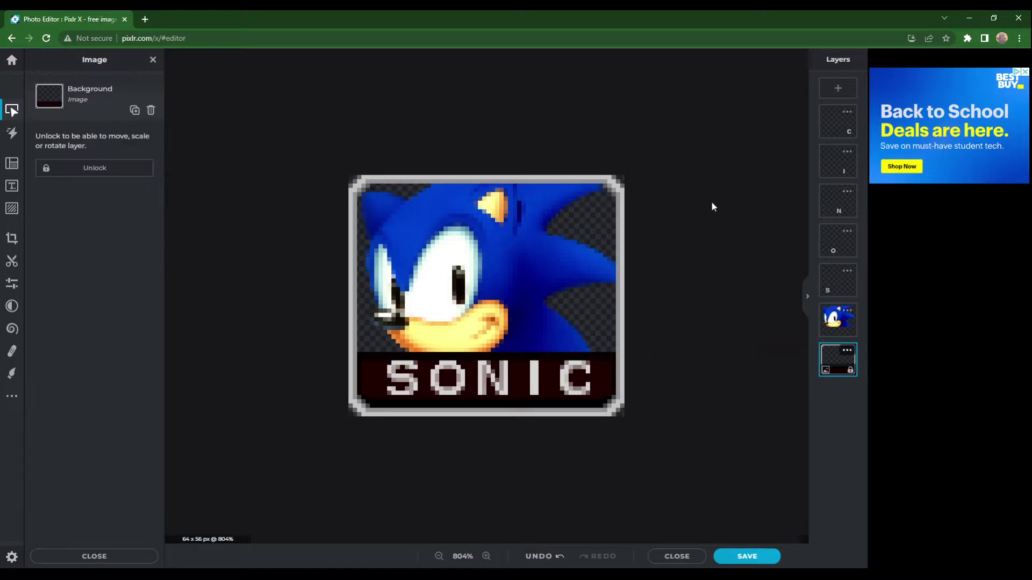
scroll(634, 281, "up", 2)
scroll(511, 322, "up", 2)
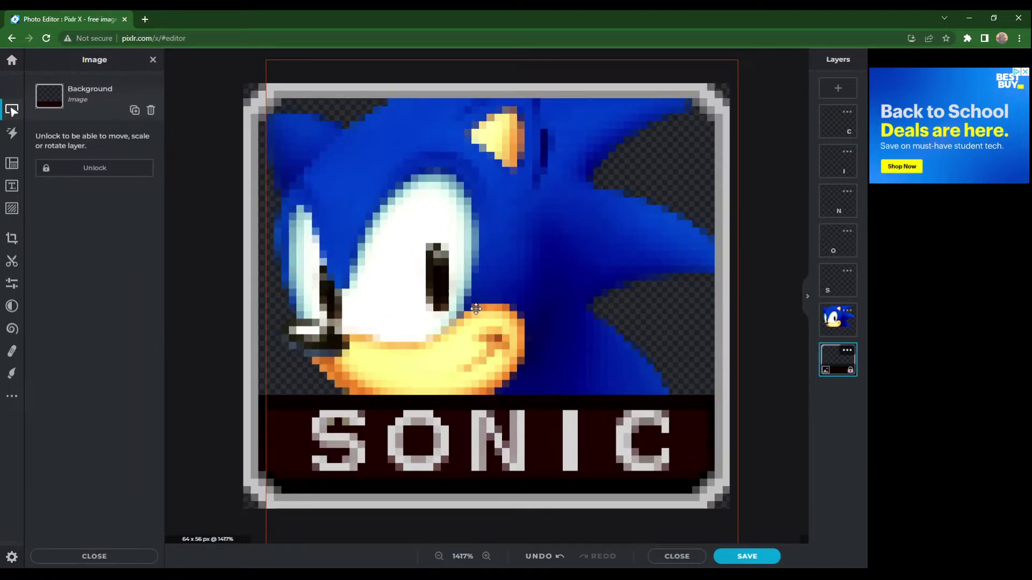
scroll(552, 306, "down", 4)
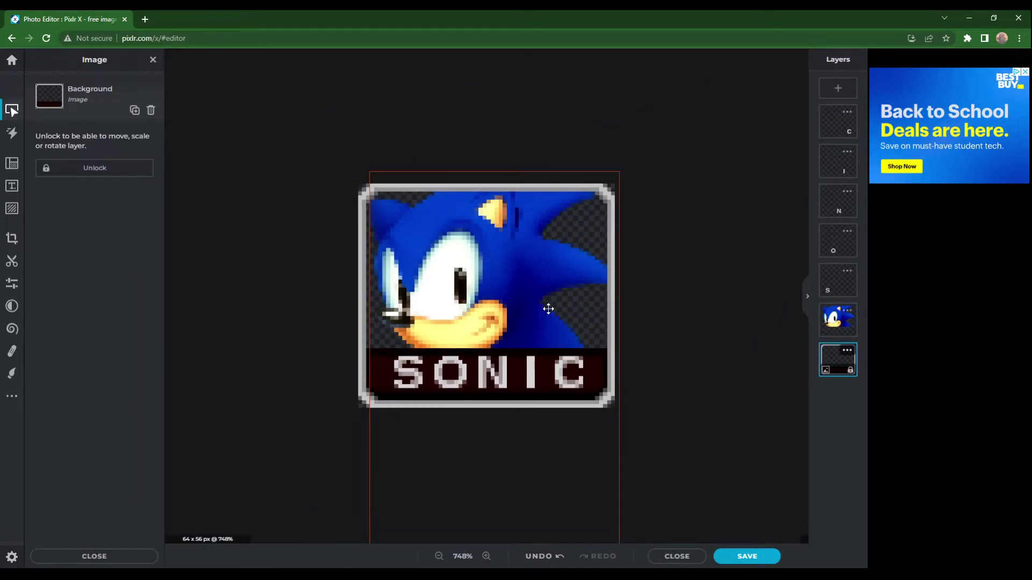
scroll(527, 417, "up", 4)
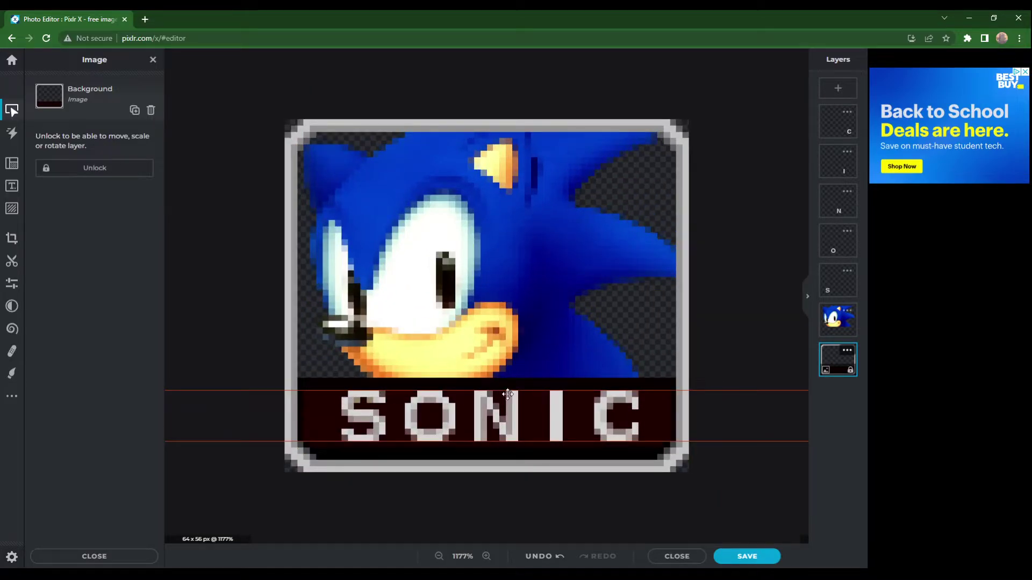
Check the complete Sonic portrait with its SONIC name bar and save the image.
scroll(194, 281, "down", 3)
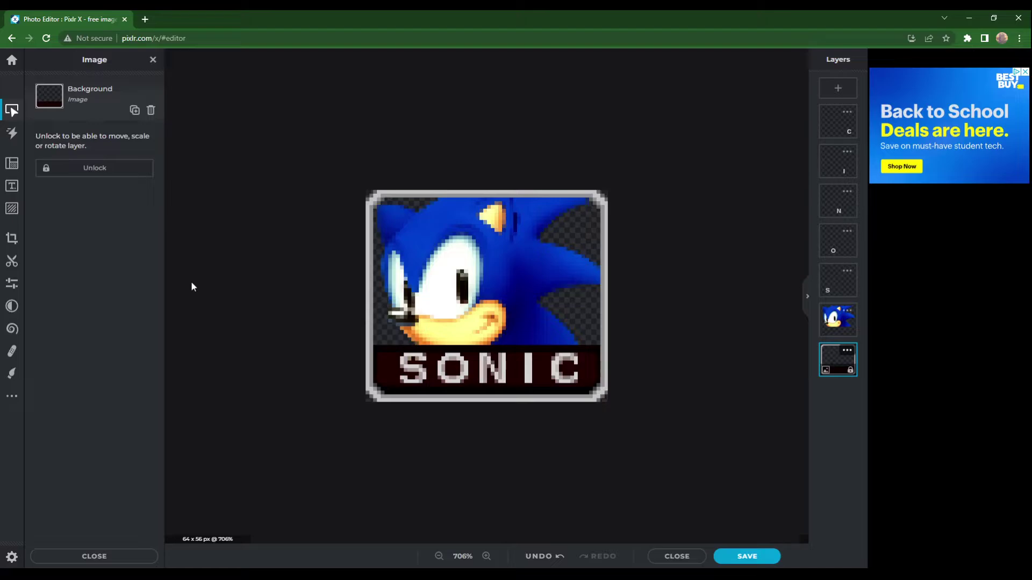
scroll(195, 284, "up", 3)
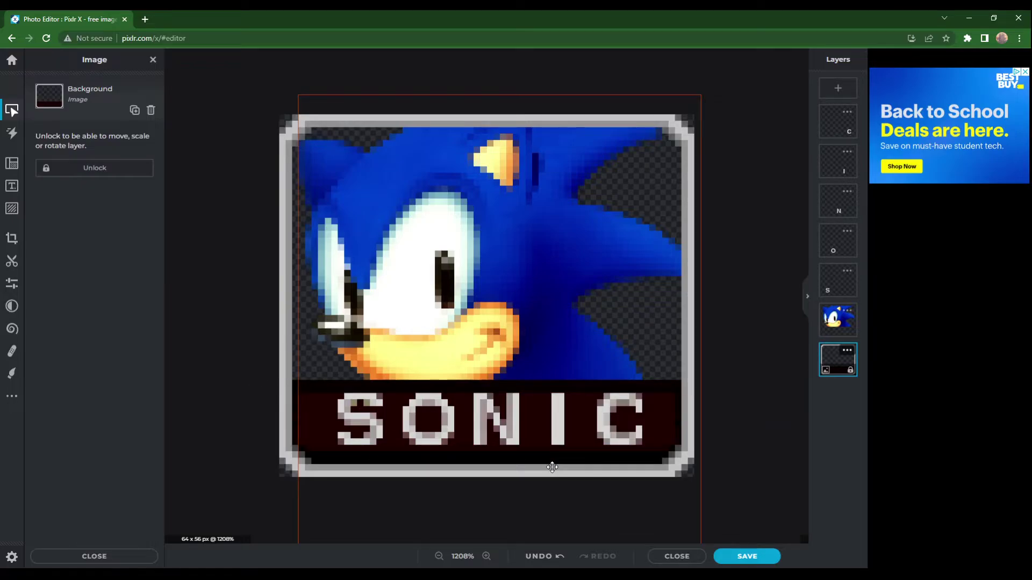
left_click(747, 557)
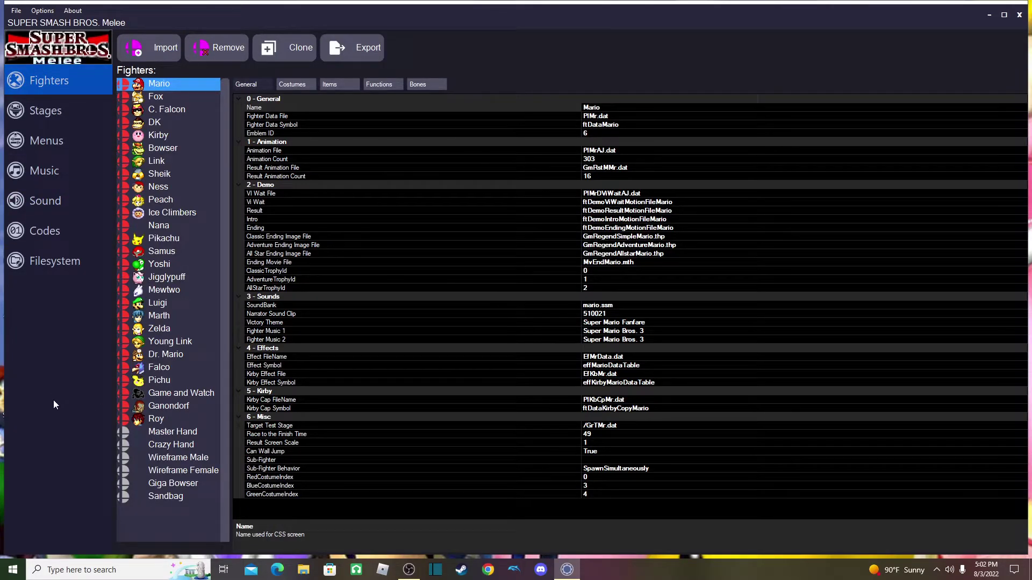
Switch to the Super Smash Bros. Melee mod editor and open its character select screen layout.
left_click(46, 142)
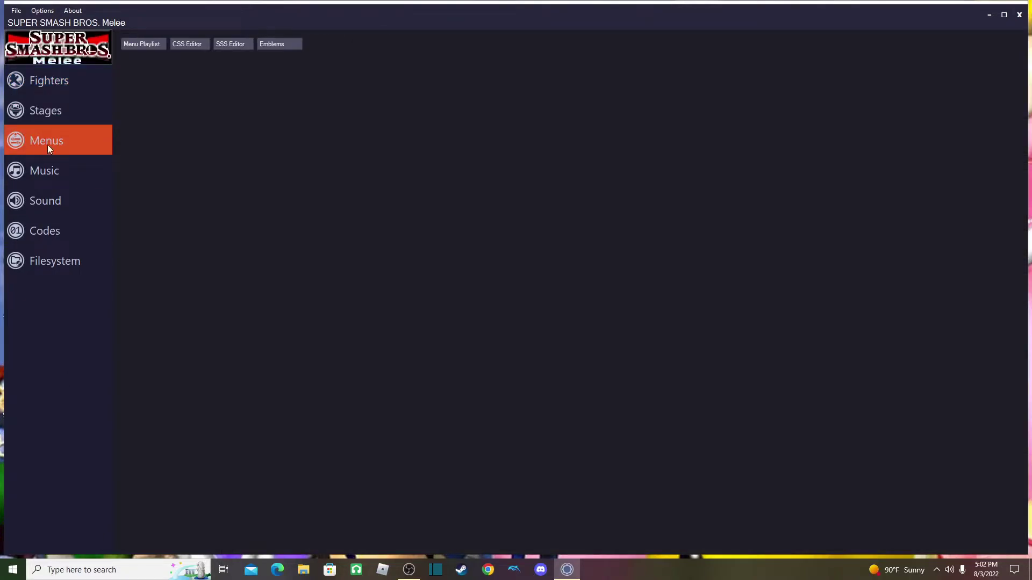
left_click(177, 44)
left_click(43, 90)
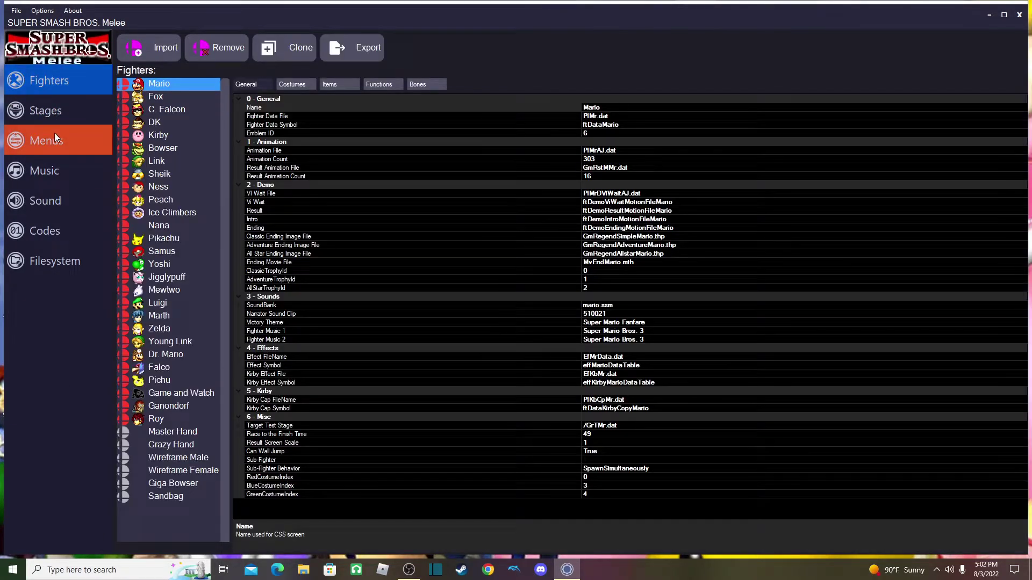
left_click(50, 112)
left_click(48, 91)
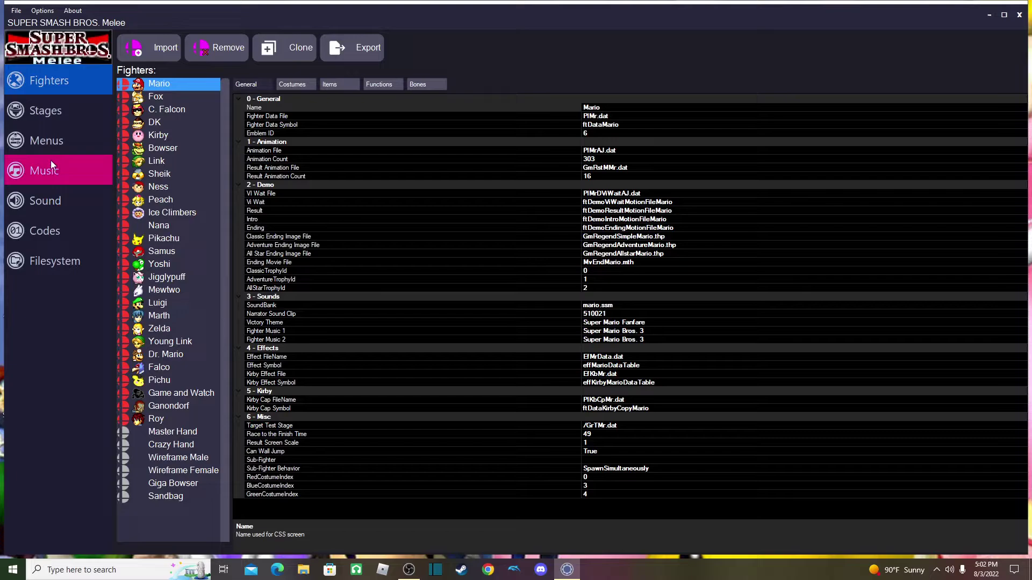
left_click(43, 142)
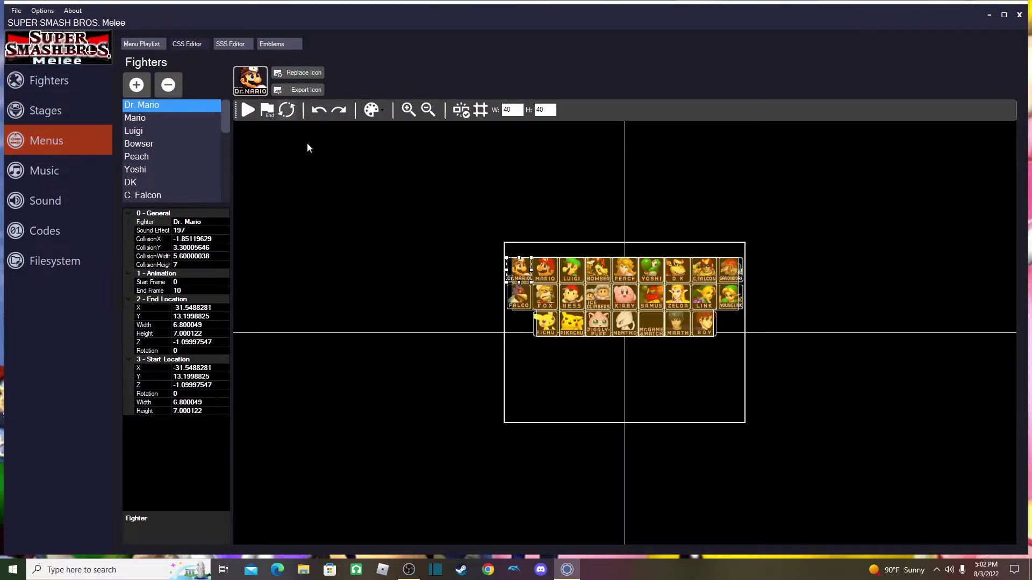
Duplicate the Dr. Mario icon and place the copy beside Pichu in the third row, at about X -31.58, Y -0.80.
scroll(352, 346, "up", 3)
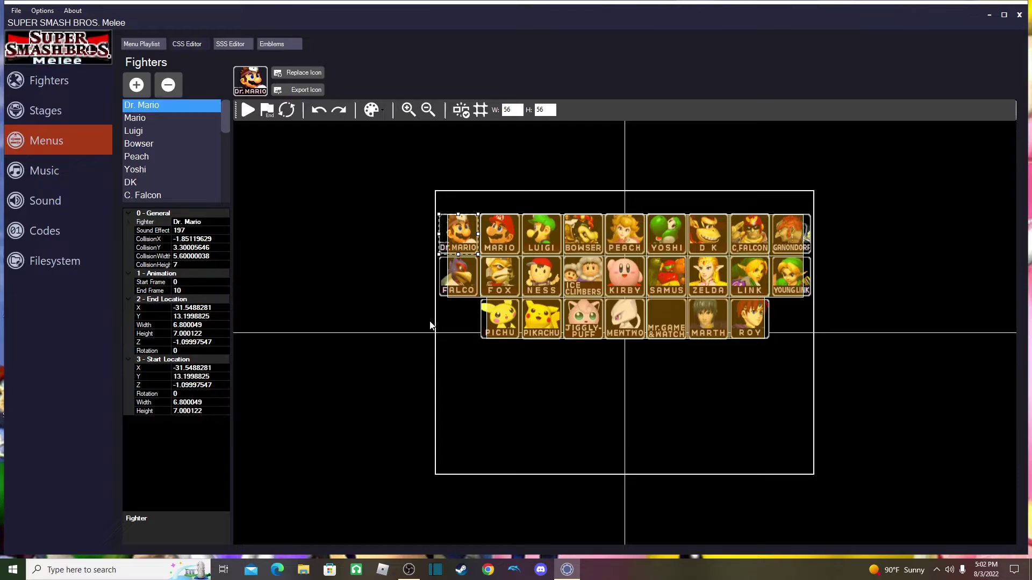
left_click_drag(423, 377, 444, 378)
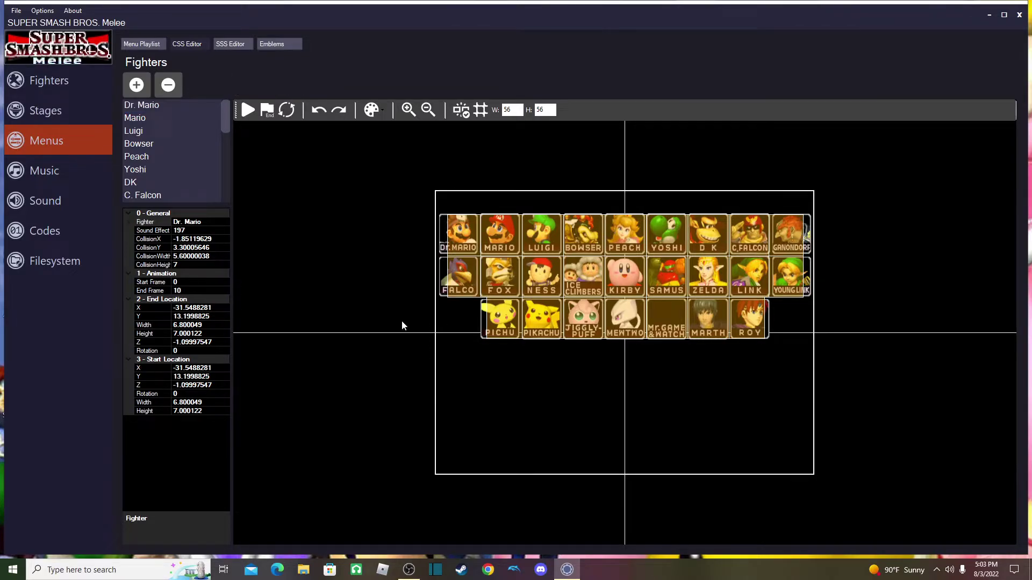
scroll(317, 354, "up", 2)
scroll(314, 366, "up", 2)
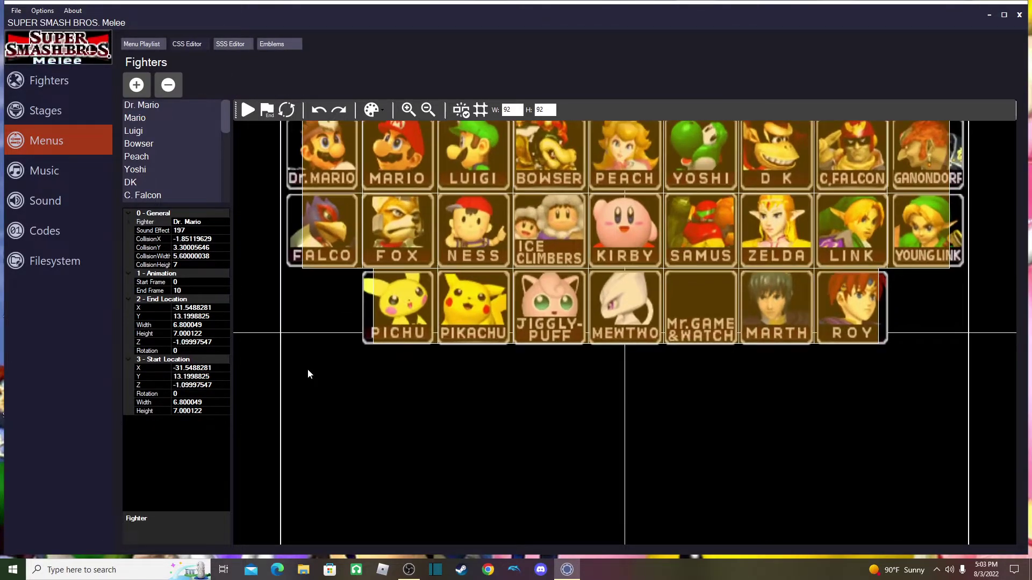
scroll(309, 371, "down", 2)
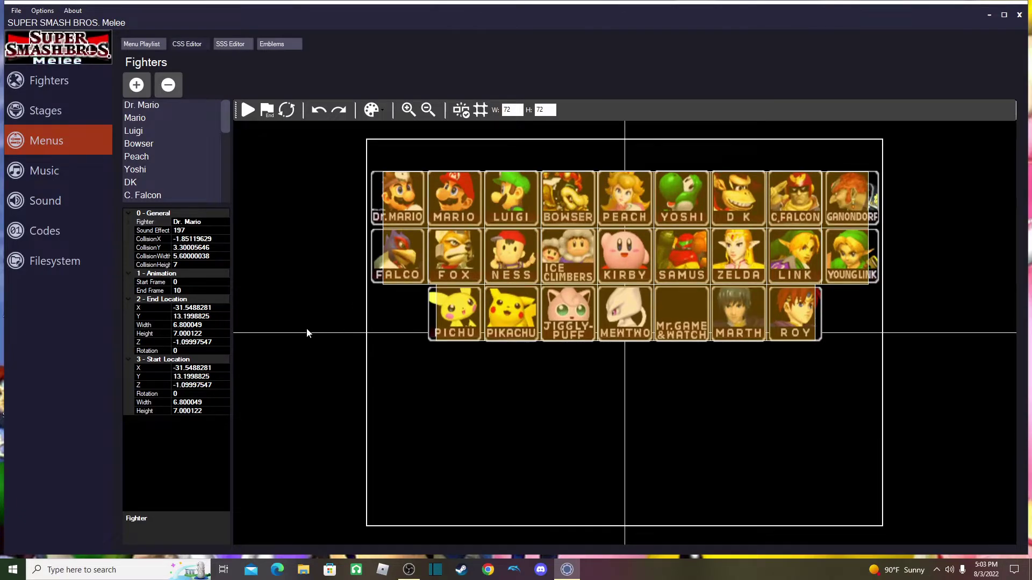
scroll(306, 329, "down", 1)
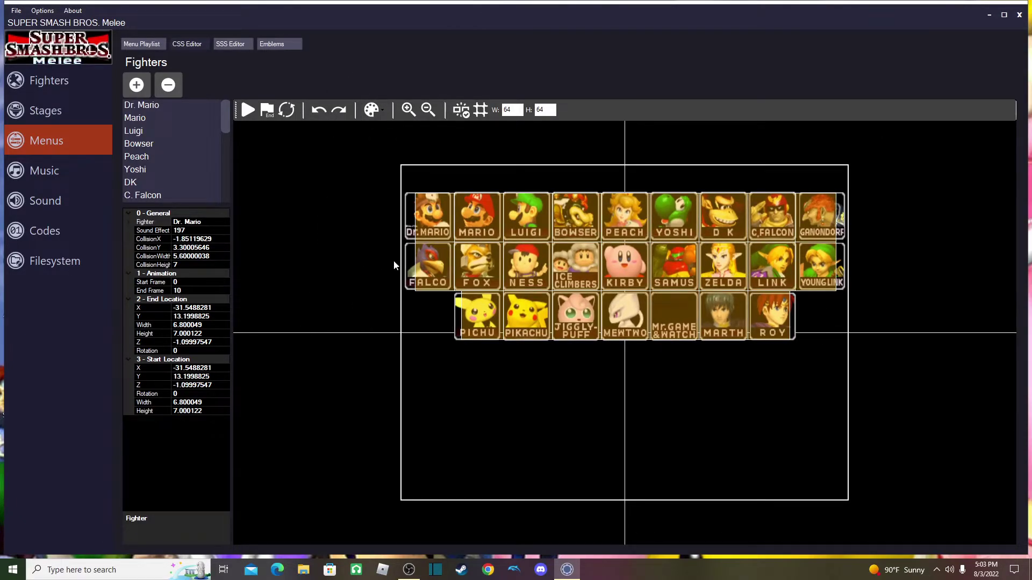
left_click(424, 262)
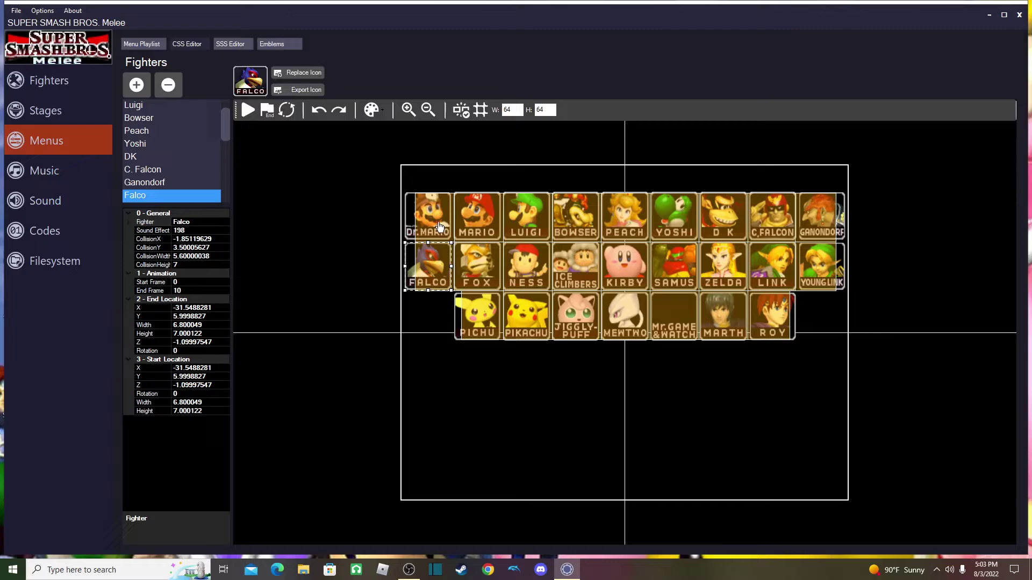
left_click(440, 226)
left_click(137, 85)
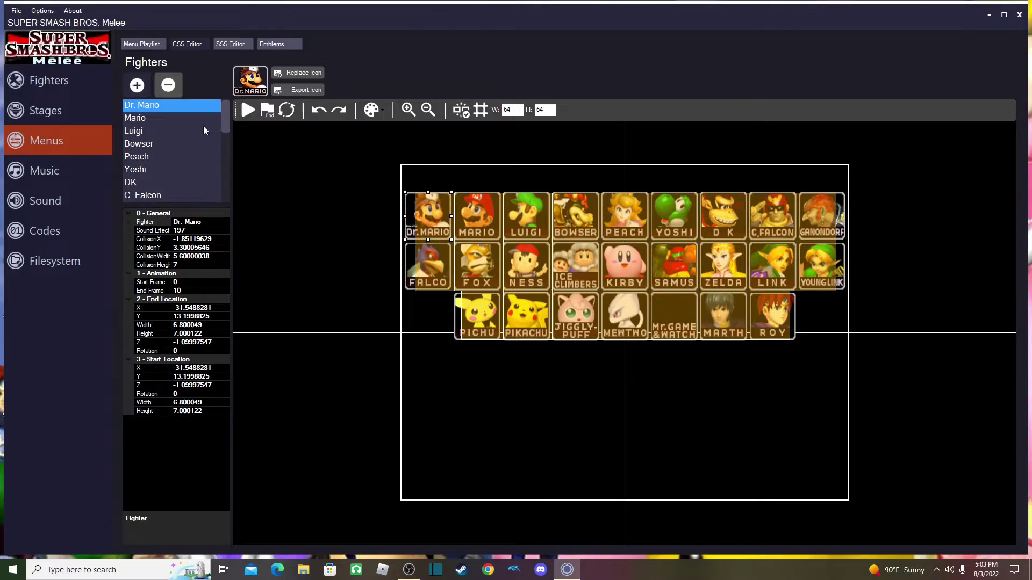
left_click_drag(645, 311, 430, 317)
scroll(285, 325, "up", 7)
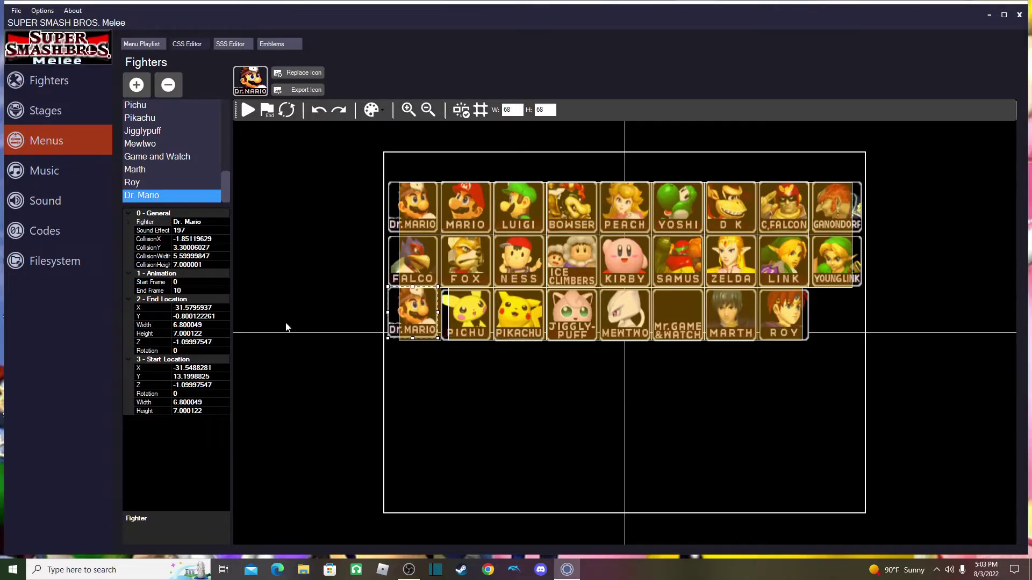
Assign the fighter Marth to the duplicated Dr. Mario icon in the third row.
left_click(328, 151)
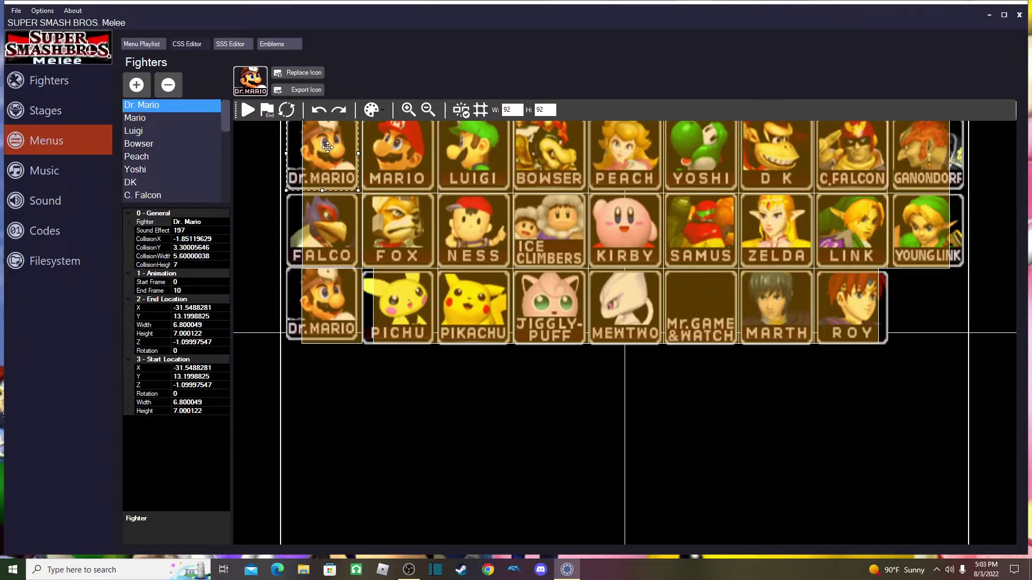
scroll(440, 210, "down", 1)
left_click(404, 160)
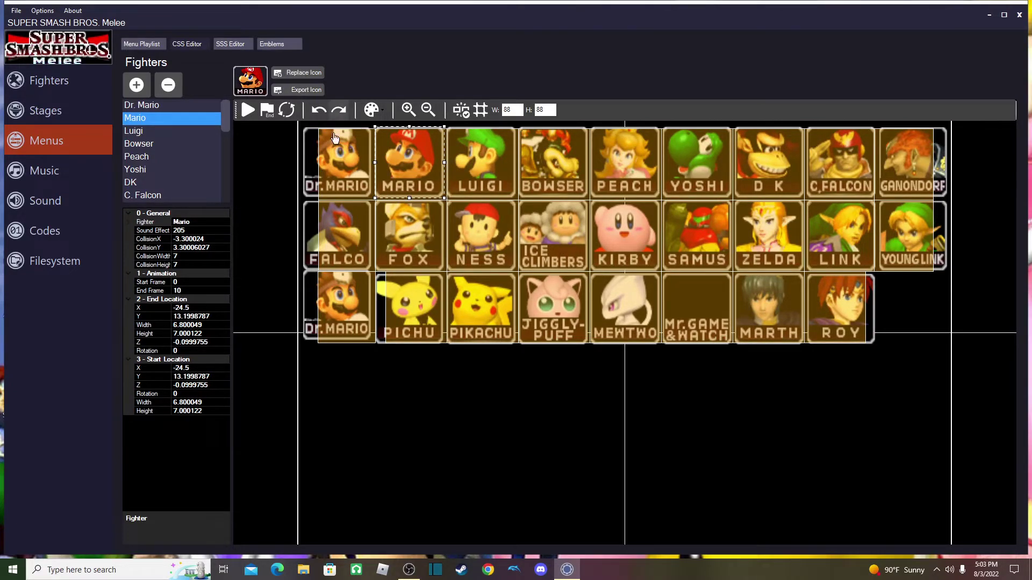
left_click(329, 318)
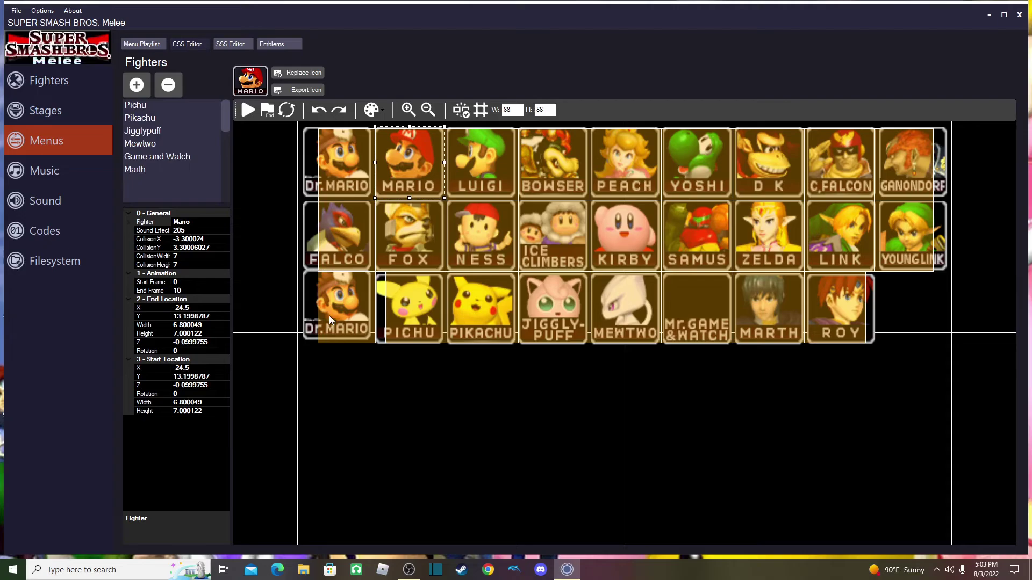
scroll(398, 384, "up", 3)
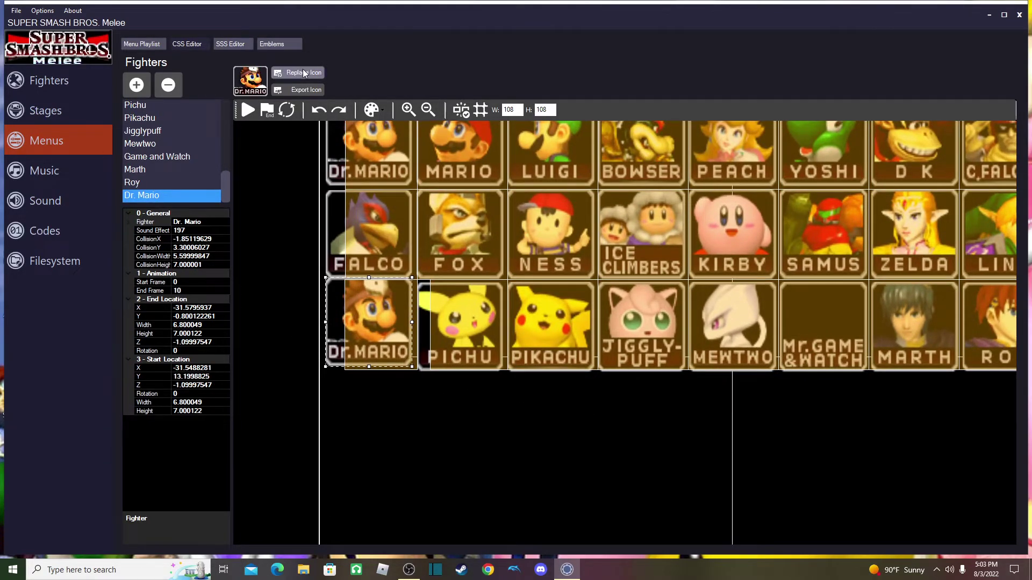
left_click(223, 222)
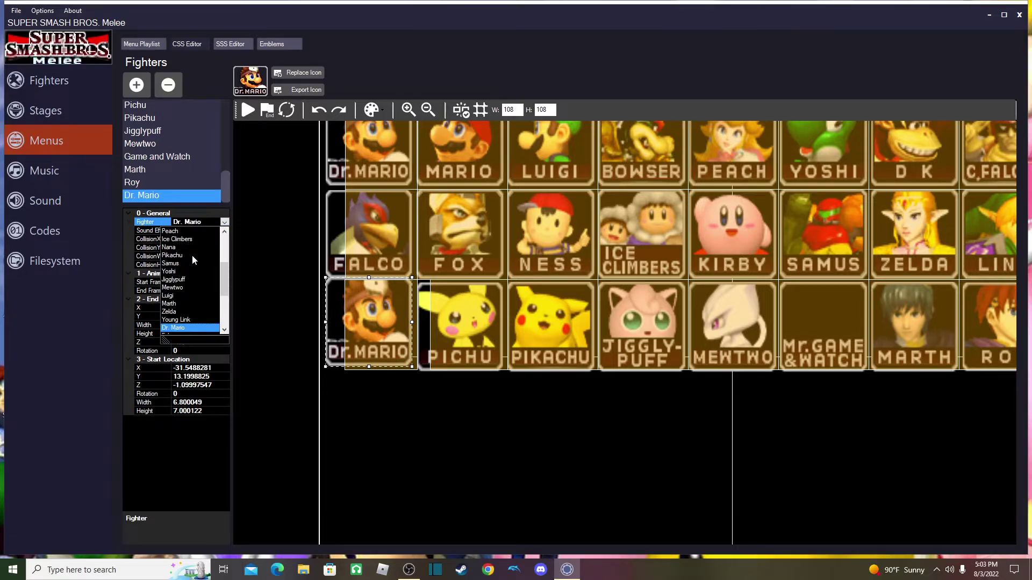
left_click(181, 304)
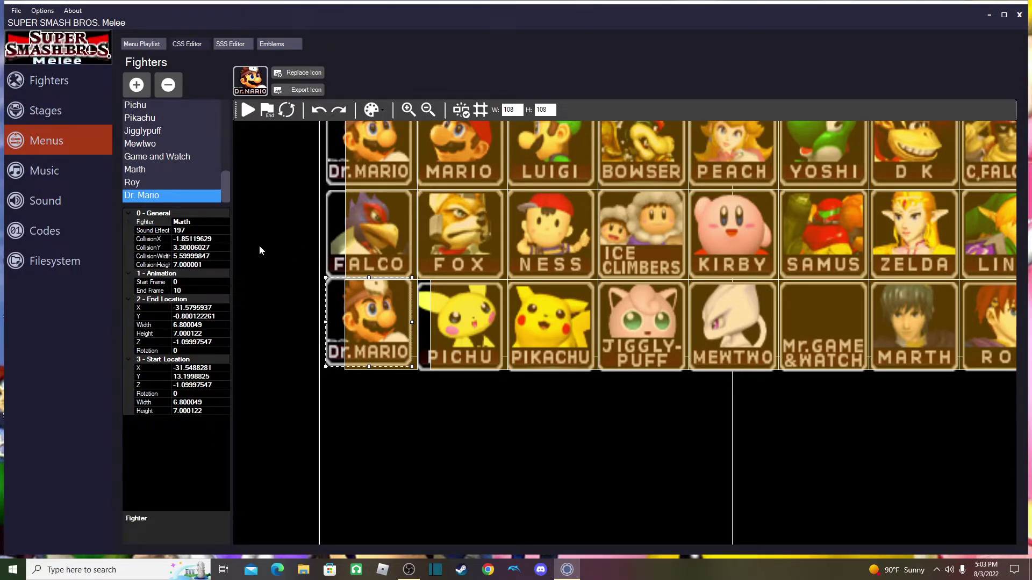
Replace the duplicated icon's image with the Sonic portrait PNG and open the project's file commands.
left_click(281, 73)
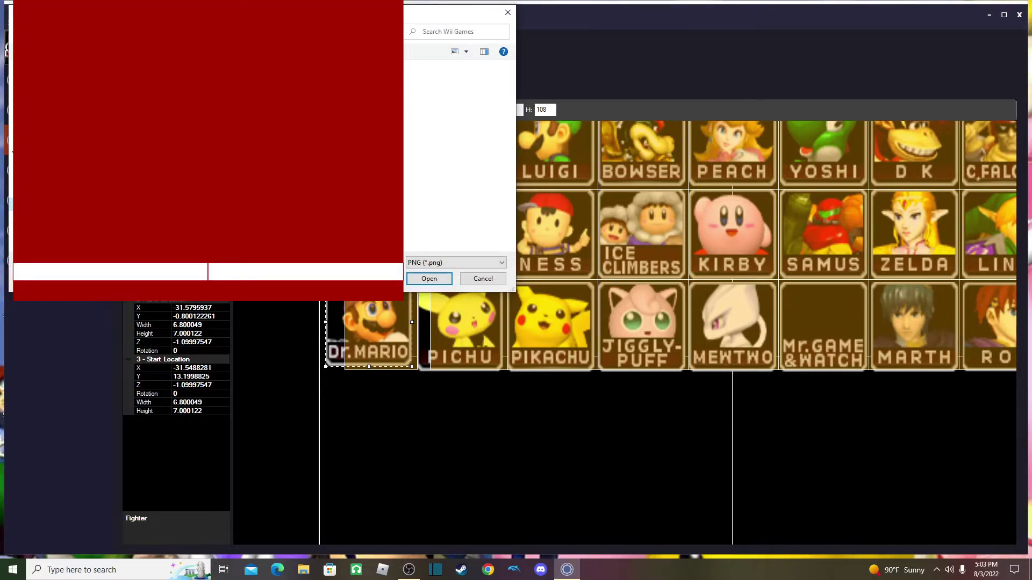
left_click(417, 278)
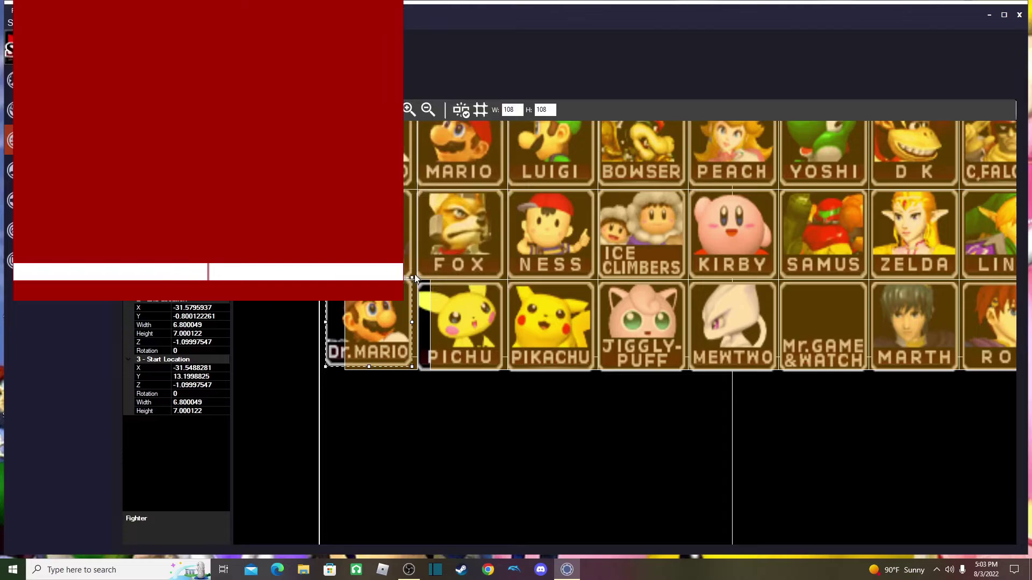
scroll(346, 339, "down", 5)
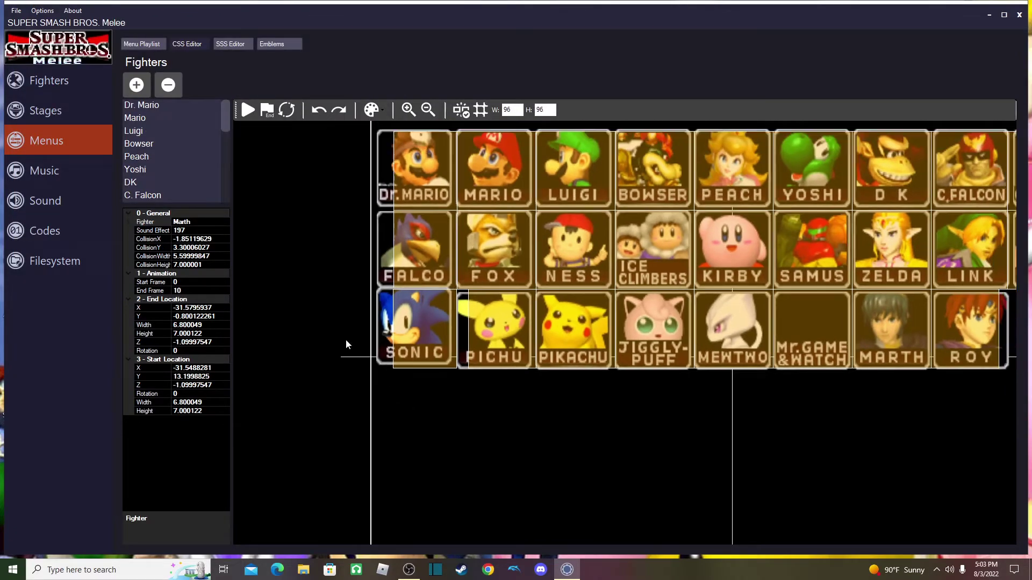
left_click_drag(436, 438, 317, 452)
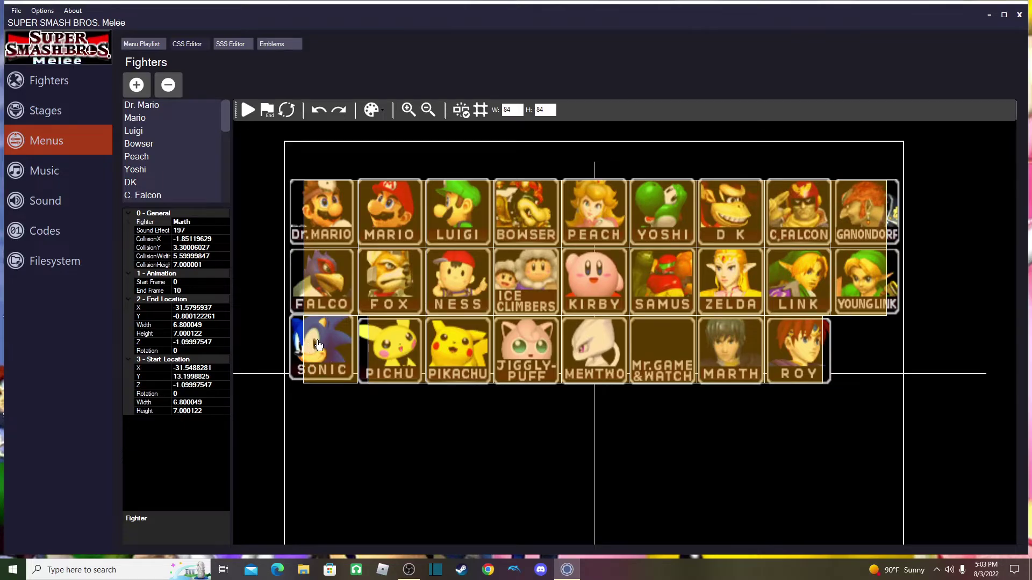
left_click(322, 353)
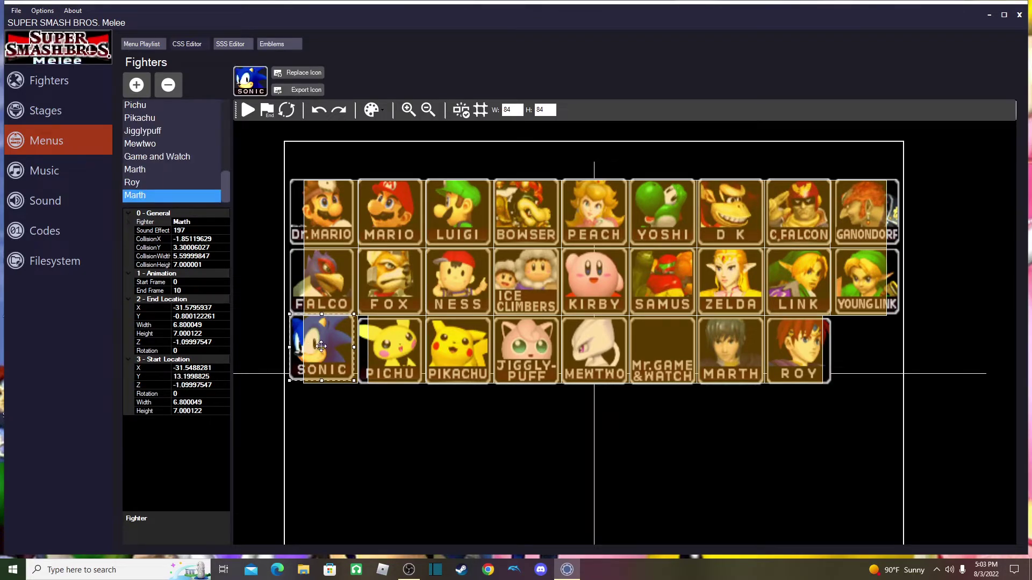
left_click(450, 471)
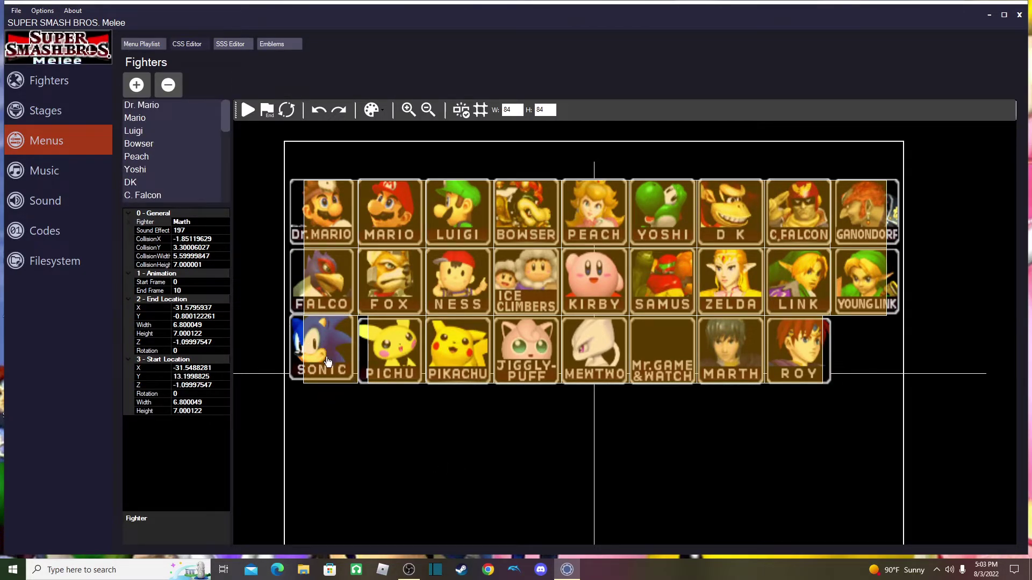
left_click(301, 363)
left_click(350, 423)
left_click(15, 15)
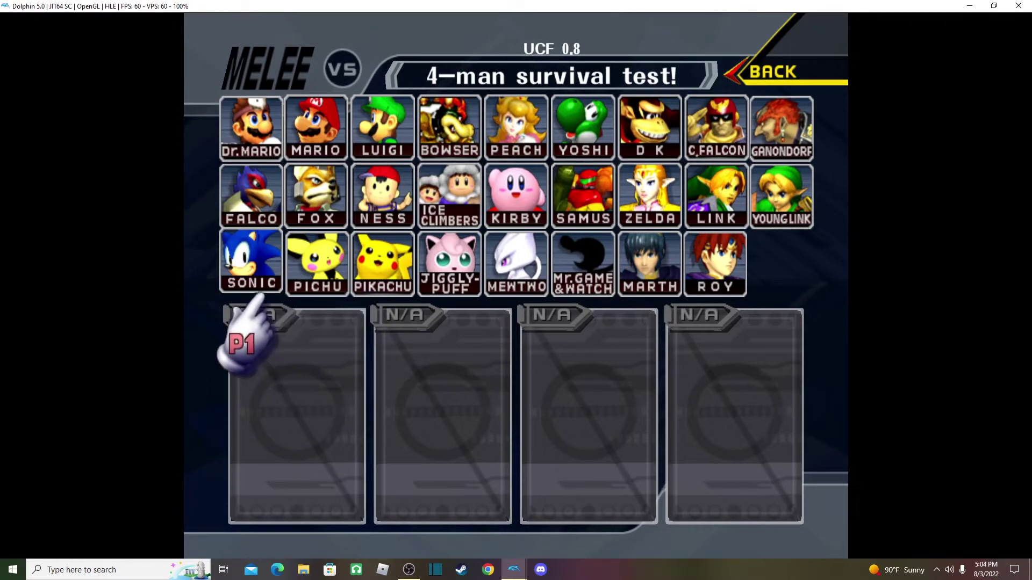
Switch to Melee running in Dolphin and choose the Sonic icon as player 1's character.
key("x")
key("Down")
key("Left")
key("Left")
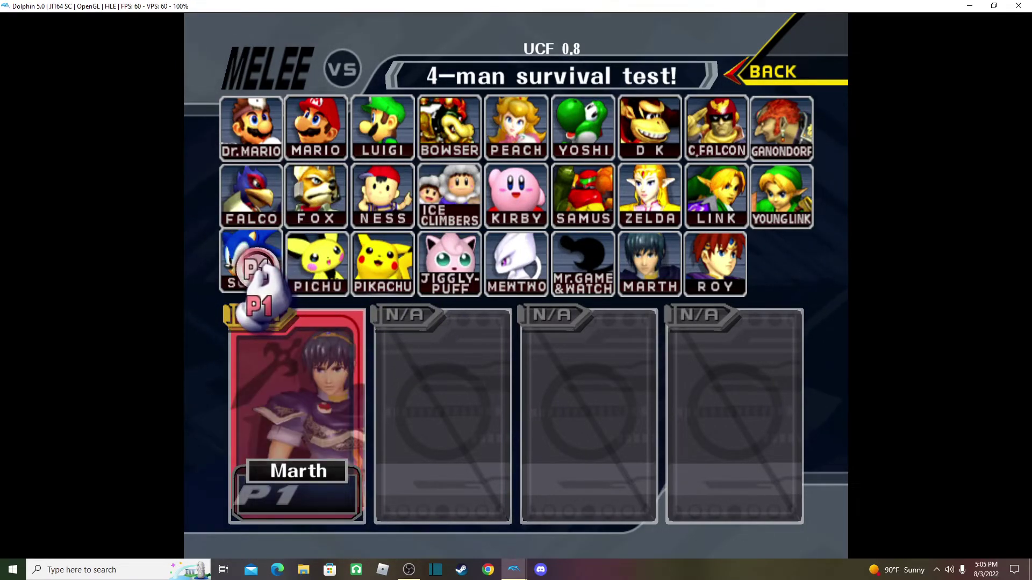
key("x")
key("Down")
key("Left")
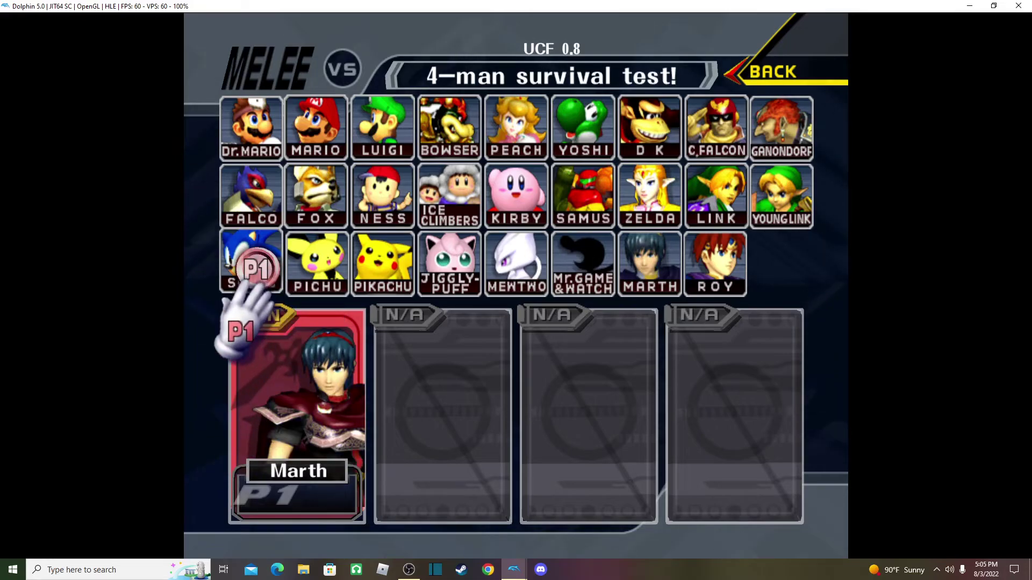
Cycle through player 1's Marth costumes back to the blue outfit.
key("c")
key("c")
key("c")
key("Right")
key("c")
key("s")
key("Down")
key("Left")
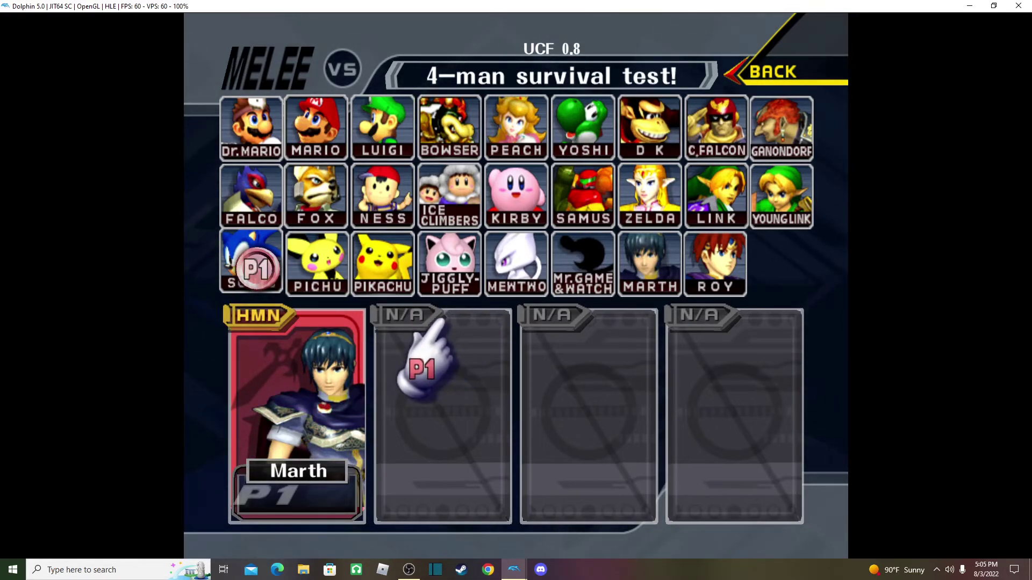
Turn the second player slot into a CPU opponent and assign Fox to it.
key("Left")
key("Right")
key("Down")
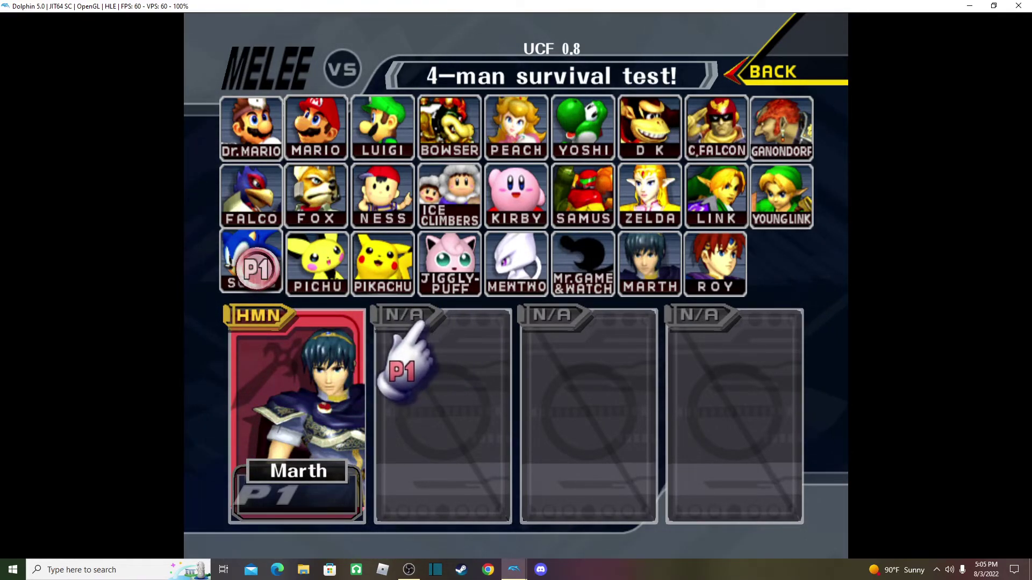
key("Up")
key("x")
key("Right")
key("Up")
key("x")
key("Left")
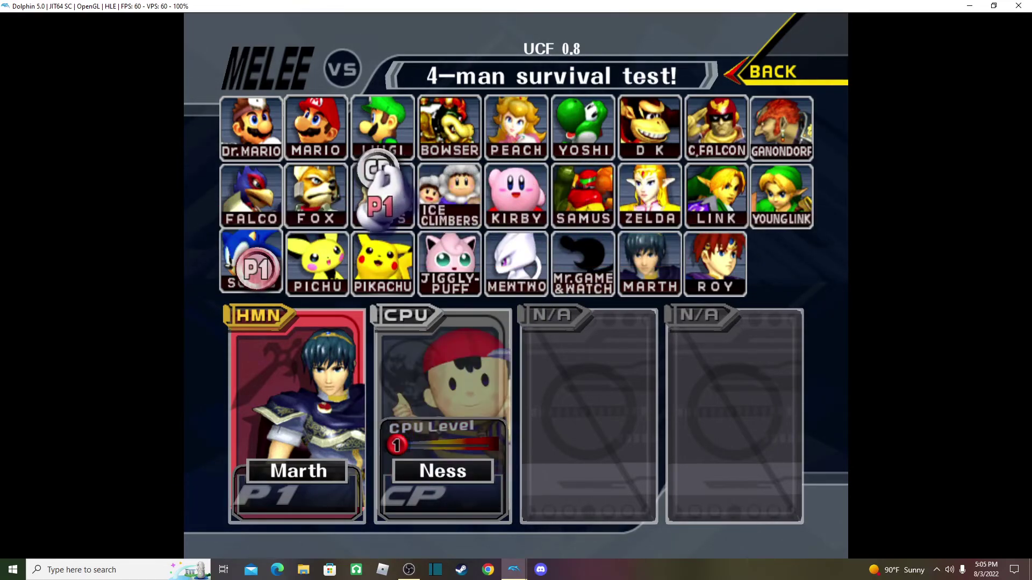
key("Left")
key("x")
Start the match between Marth and the Fox CPU on Final Destination.
key("Down")
key("Left")
key("Right")
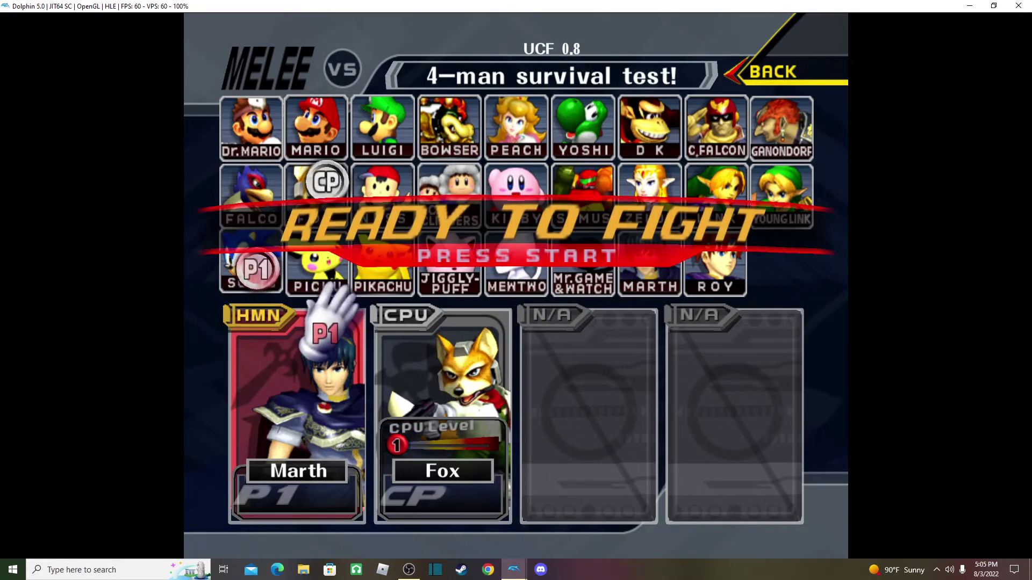
key("Return")
key("Right")
key("x")
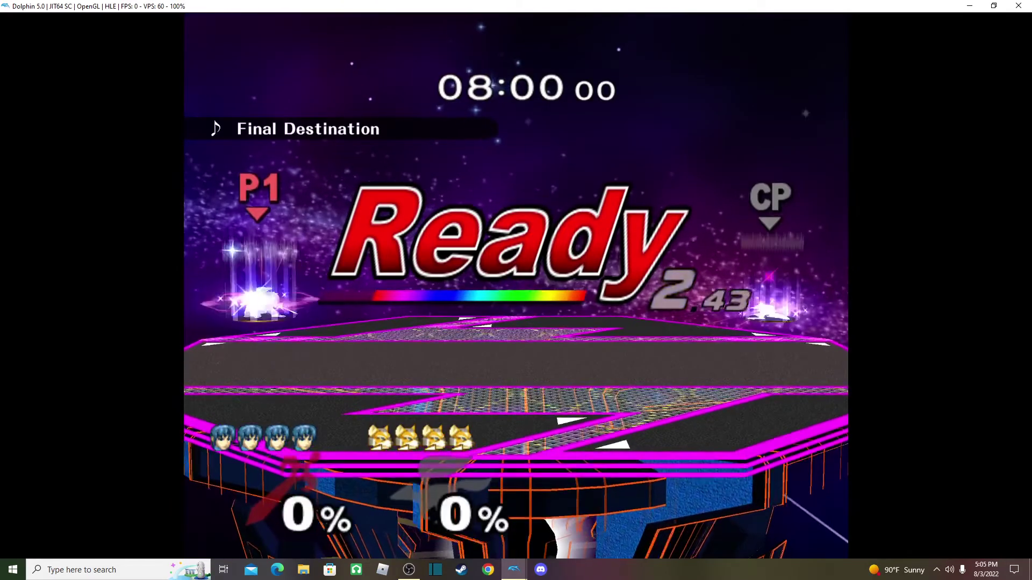
Fight the Fox CPU with Marth on Final Destination, dashing towards Fox and chaining jumps and sword attacks across the stage.
key("Right")
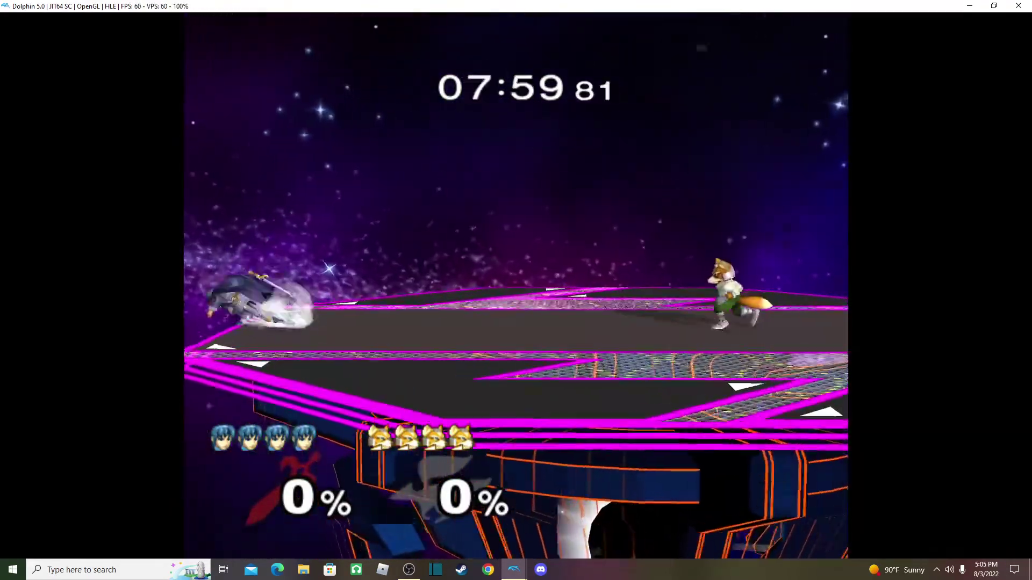
key("c")
key("x")
key("x")
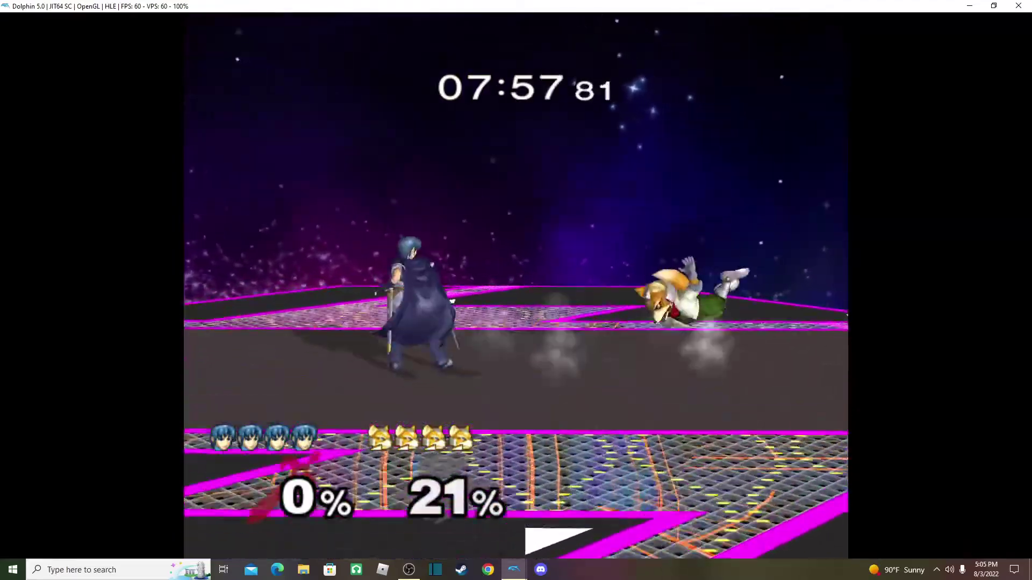
key("Right")
key("Left")
key("x")
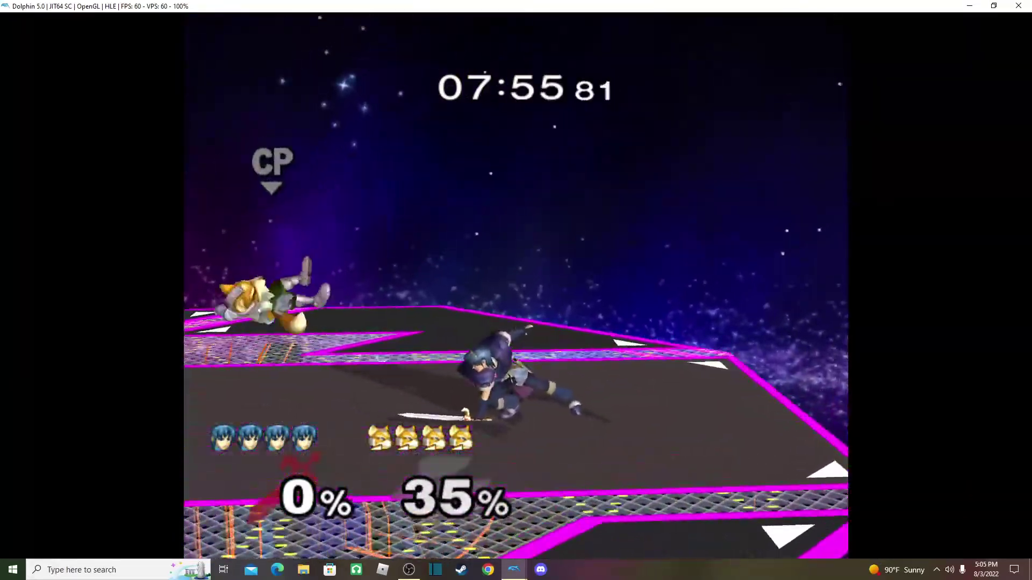
key("Left")
key("c")
key("x")
key("x")
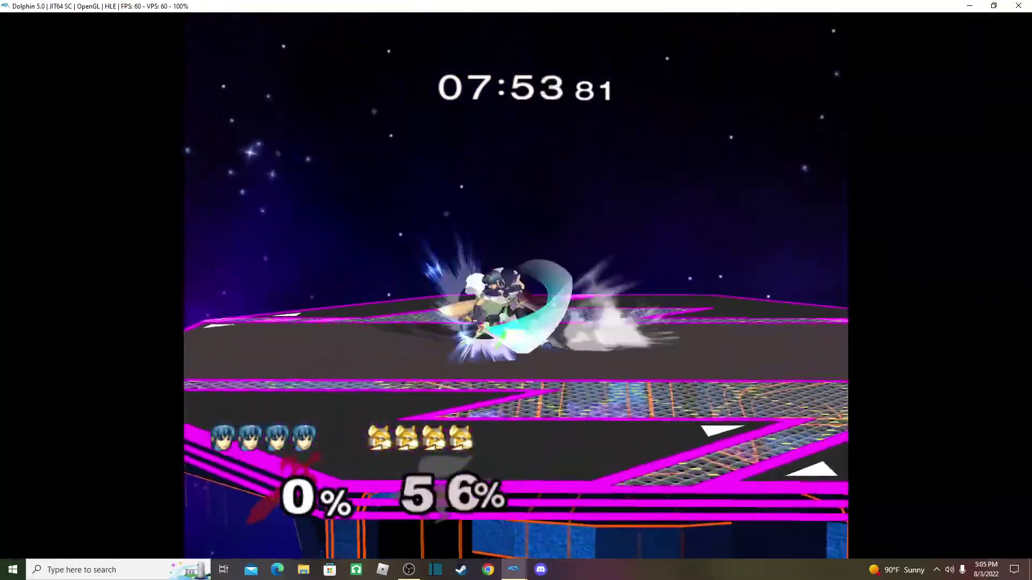
key("Left")
key("x")
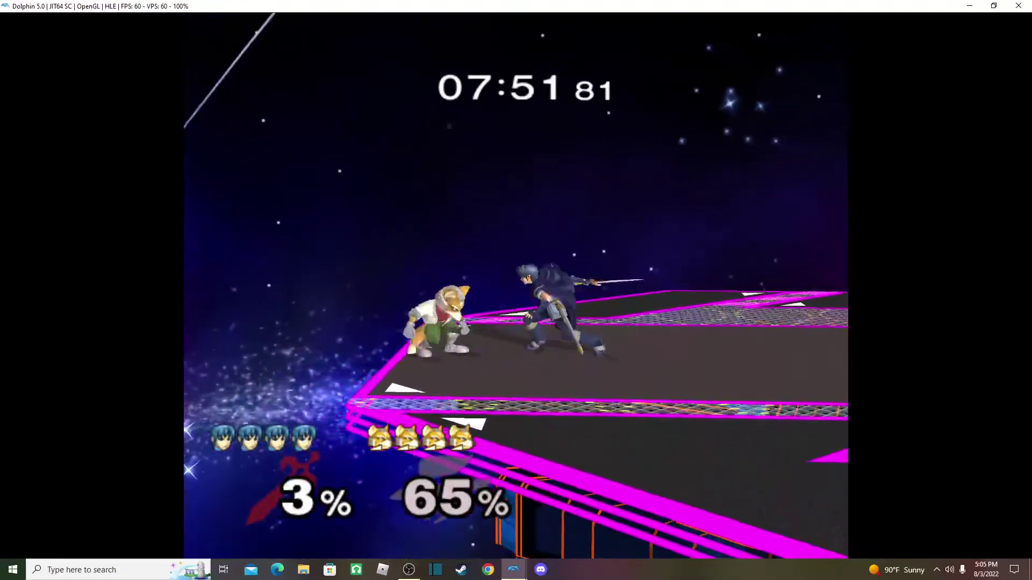
key("x")
key("Left")
key("c")
key("x")
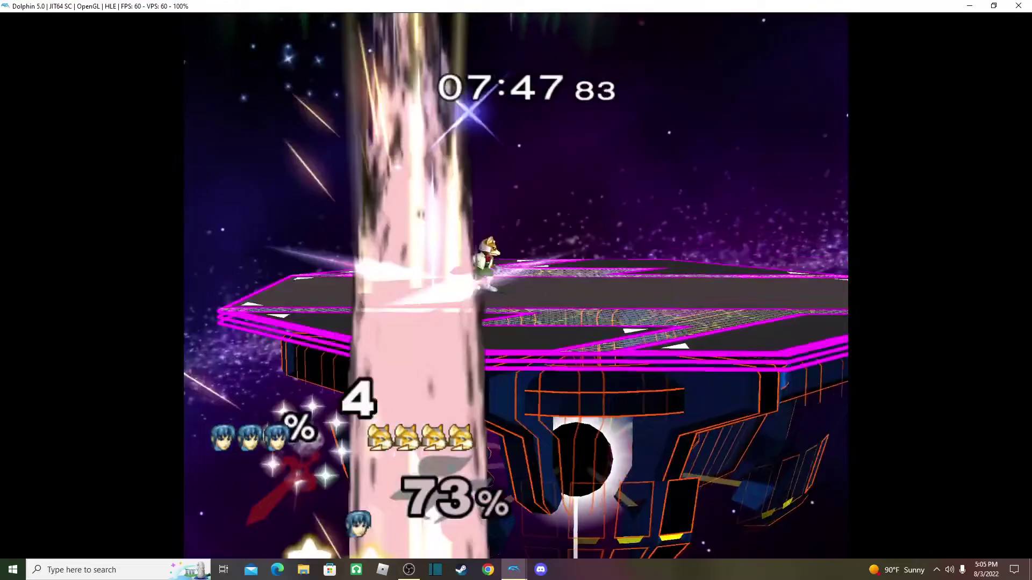
Drop Marth from the revival platform and attack Fox until he is knocked off the stage.
key("Down")
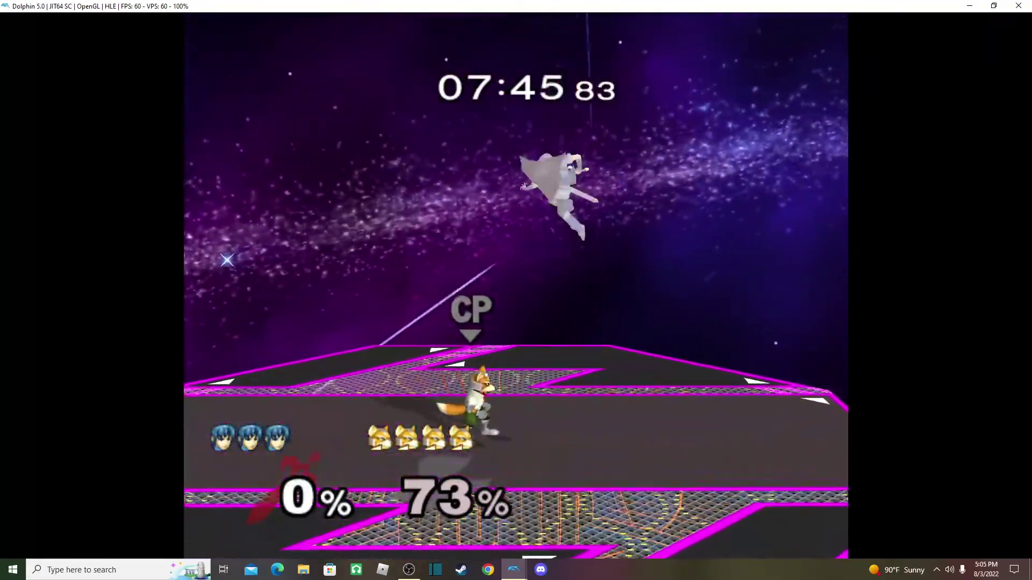
key("x")
key("Right")
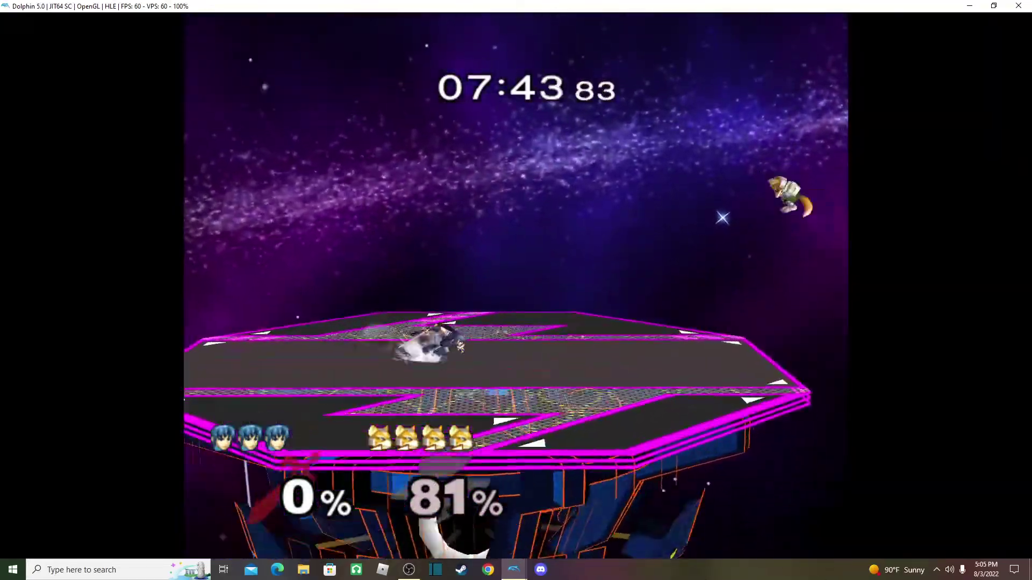
key("x")
key("Left")
key("d")
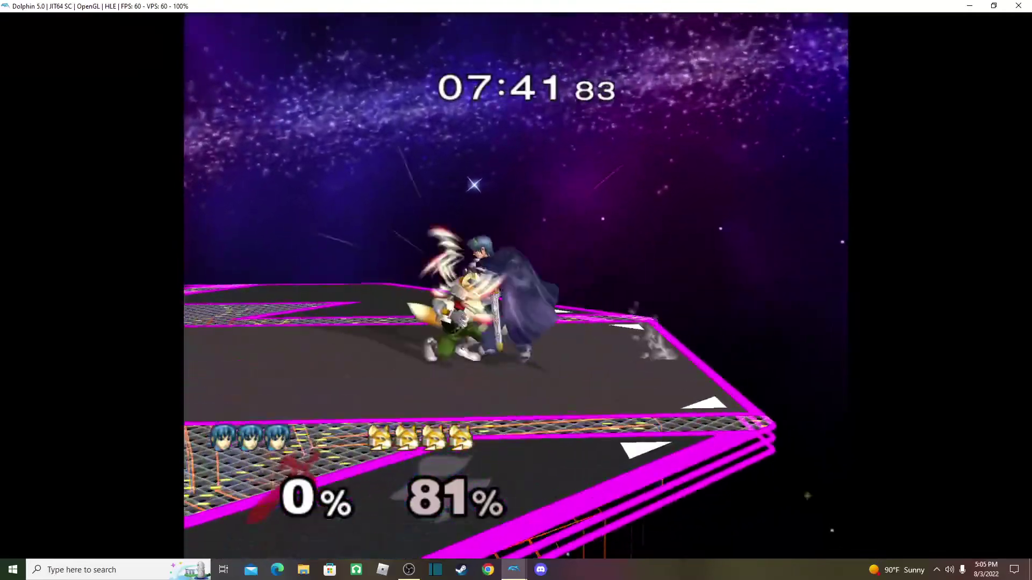
key("Right")
key("Right")
key("x")
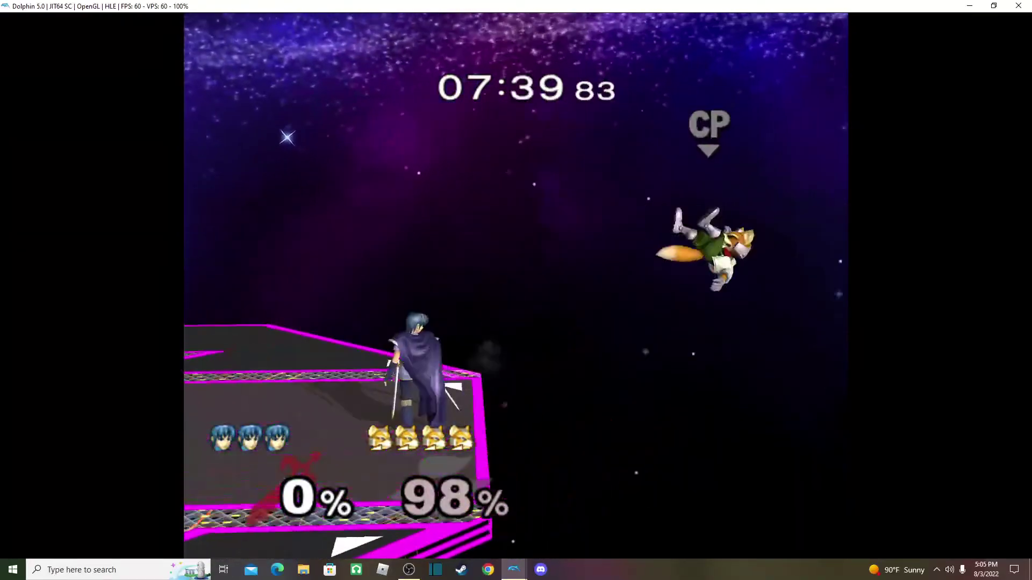
key("Right")
key("x")
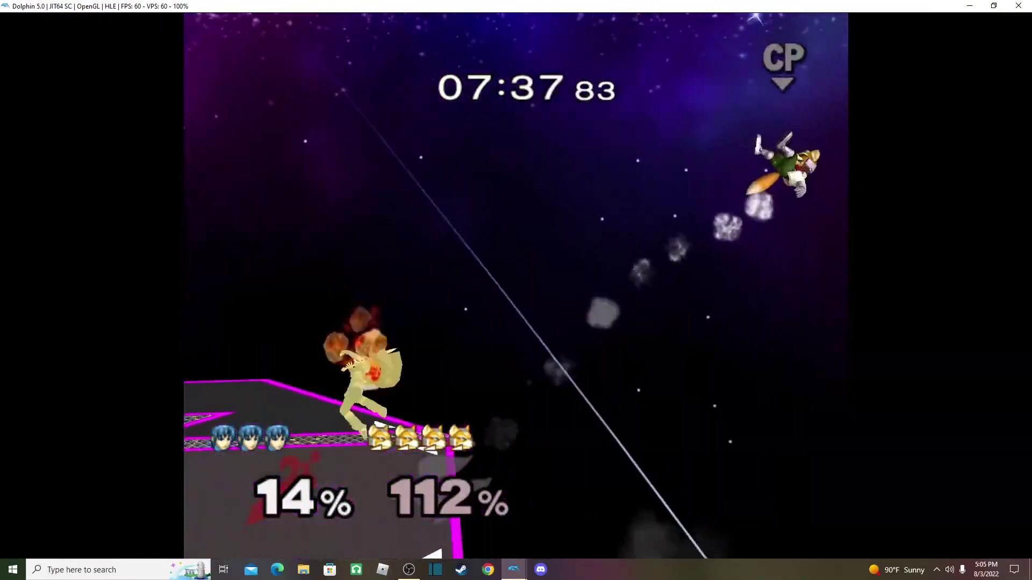
key("Left")
key("Right")
key("Right")
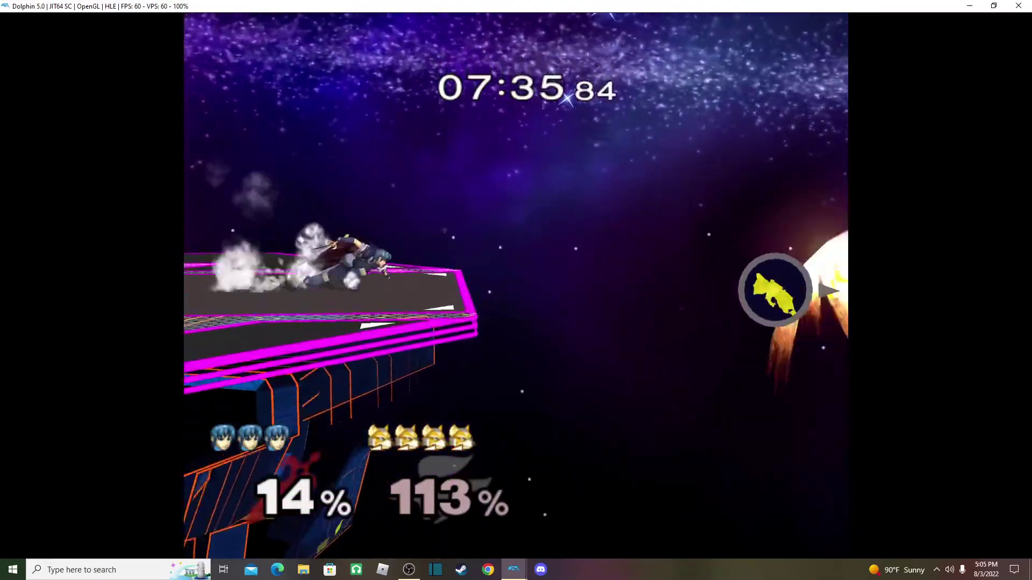
key("c")
key("x")
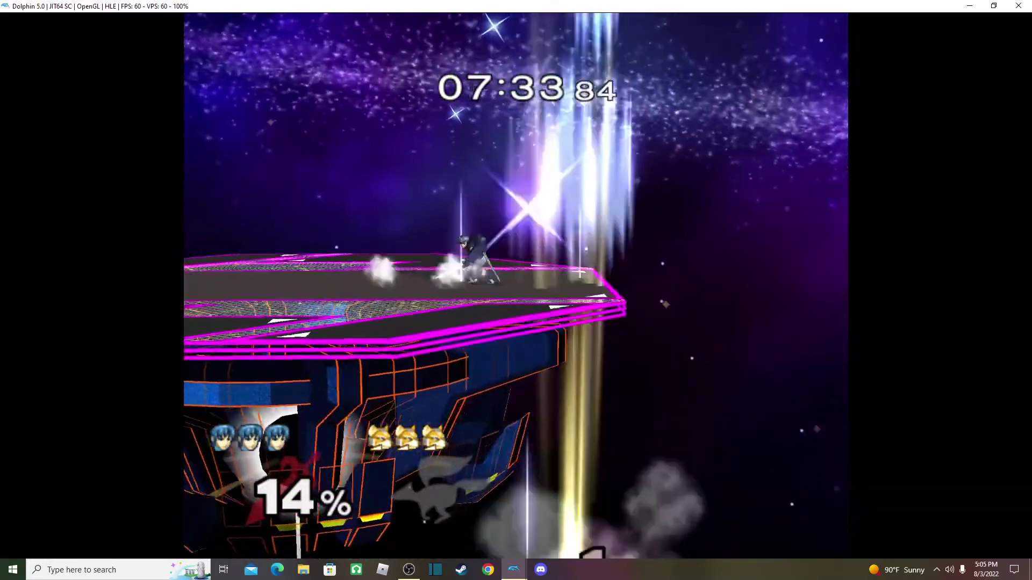
Approach the respawned Fox with Marth and attack him near the middle of the stage.
key("c")
key("Left")
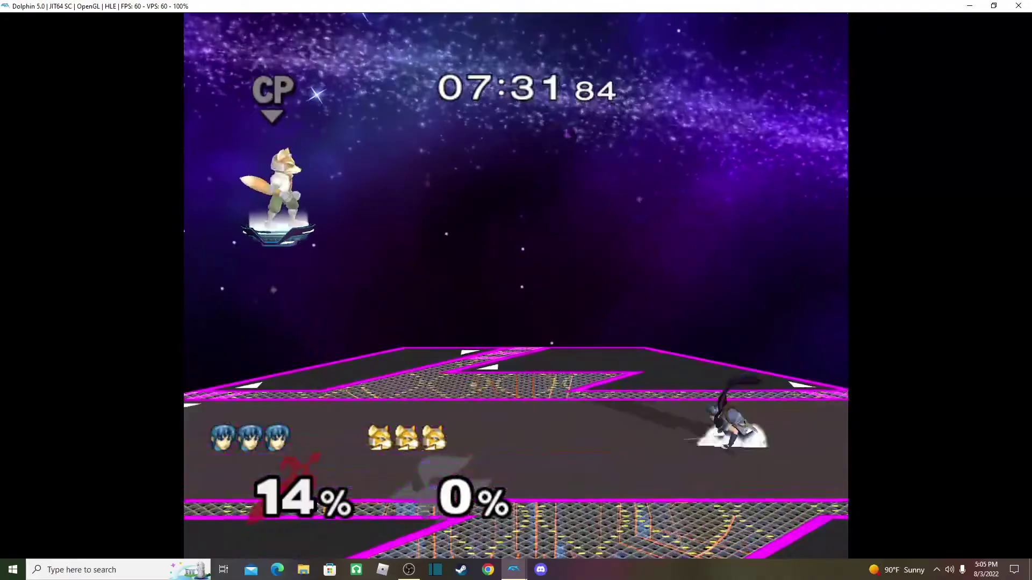
key("Left")
key("Right")
key("c")
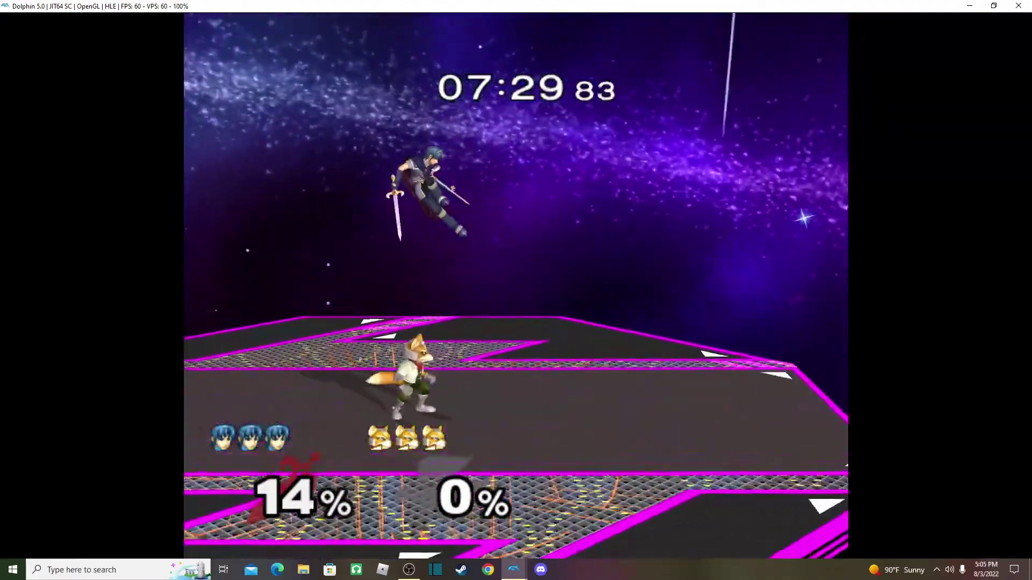
key("x")
key("d")
key("x")
key("Up")
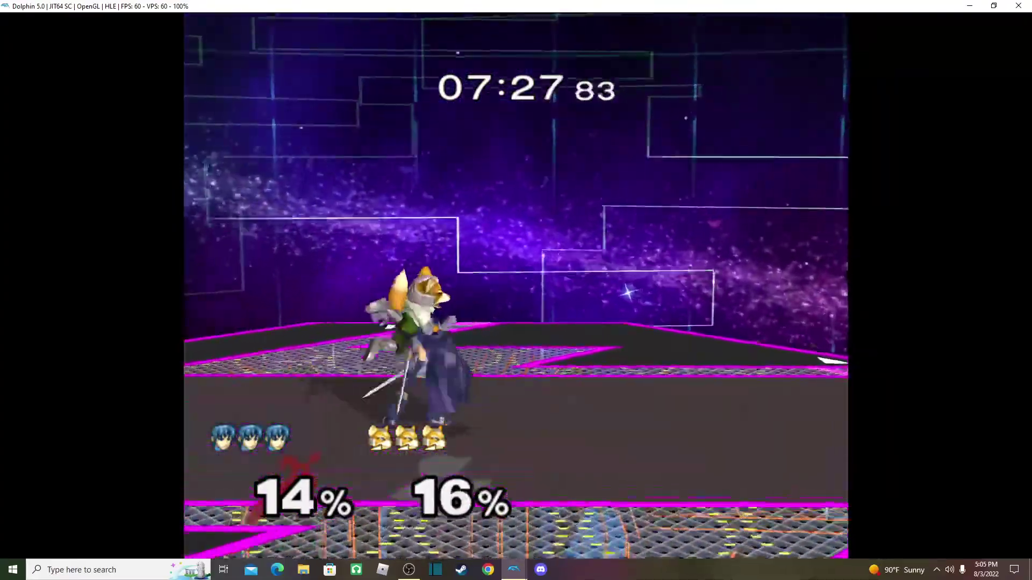
Pause the match and quit it to return to the character select screen.
key("Return")
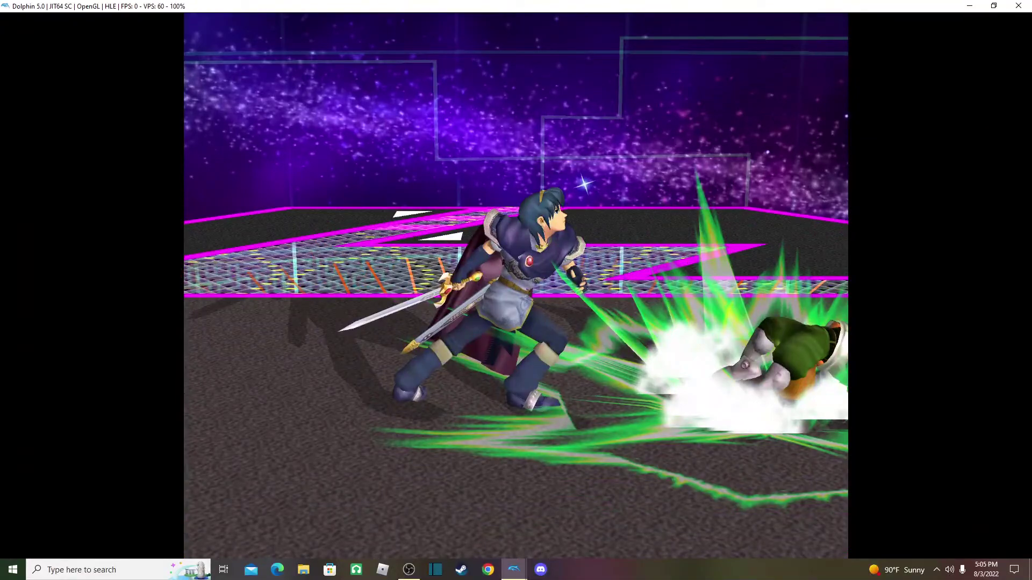
key("q+w+x+Return")
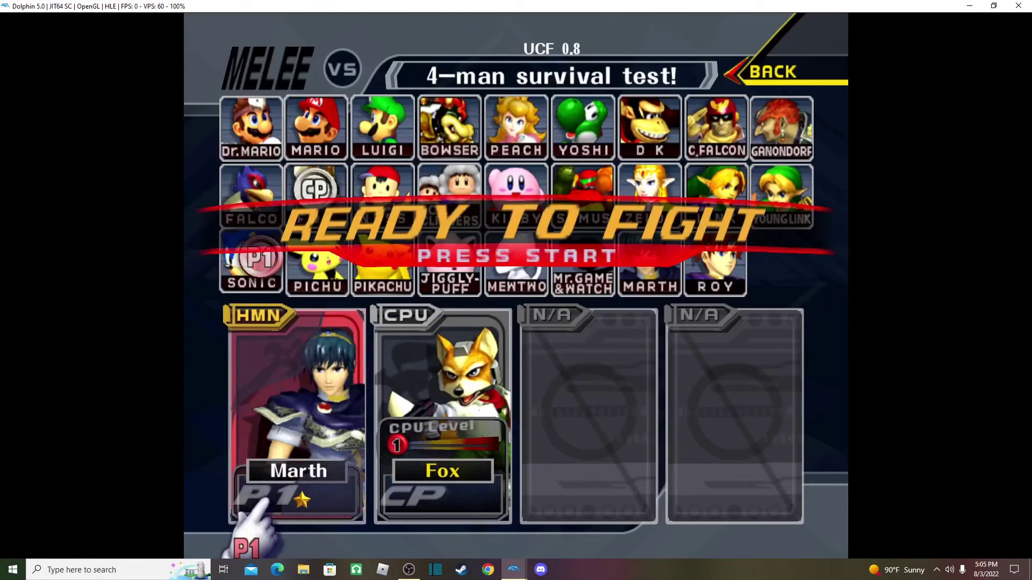
Move player 1's hand to the Sonic icon and pick up the P1 token.
key("Up")
key("Down")
key("x")
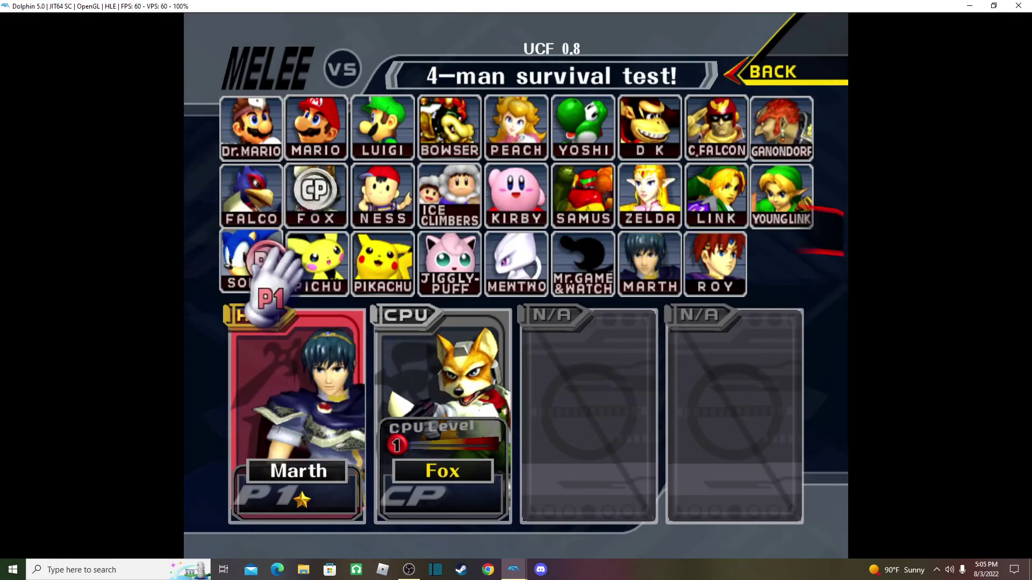